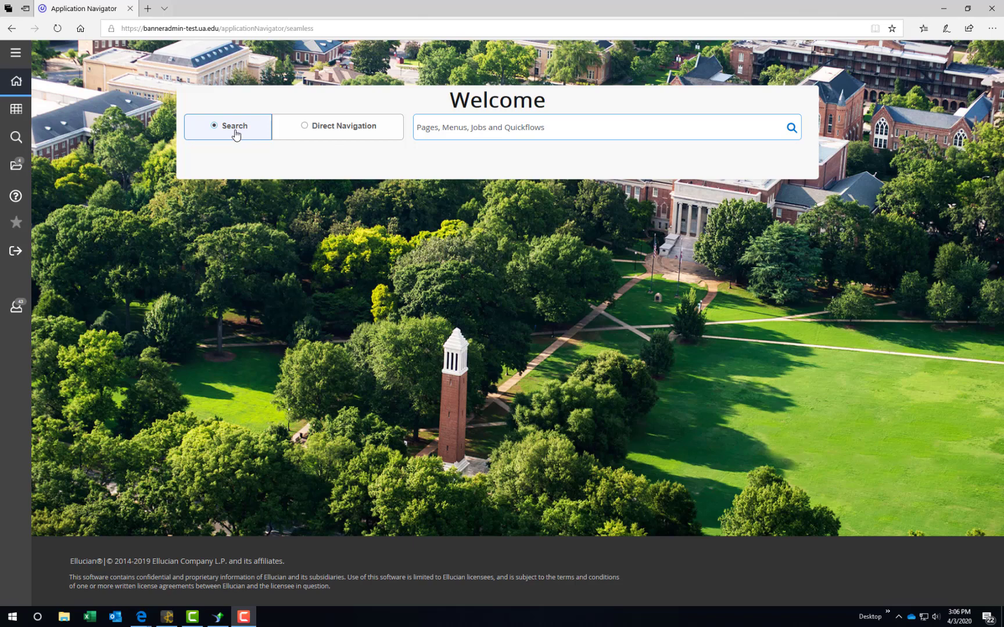
# Step: Search for FGIBDST from the Welcome page, open Organization Budget Status, then close it
pyautogui.click(502, 128)
pyautogui.write('fg')
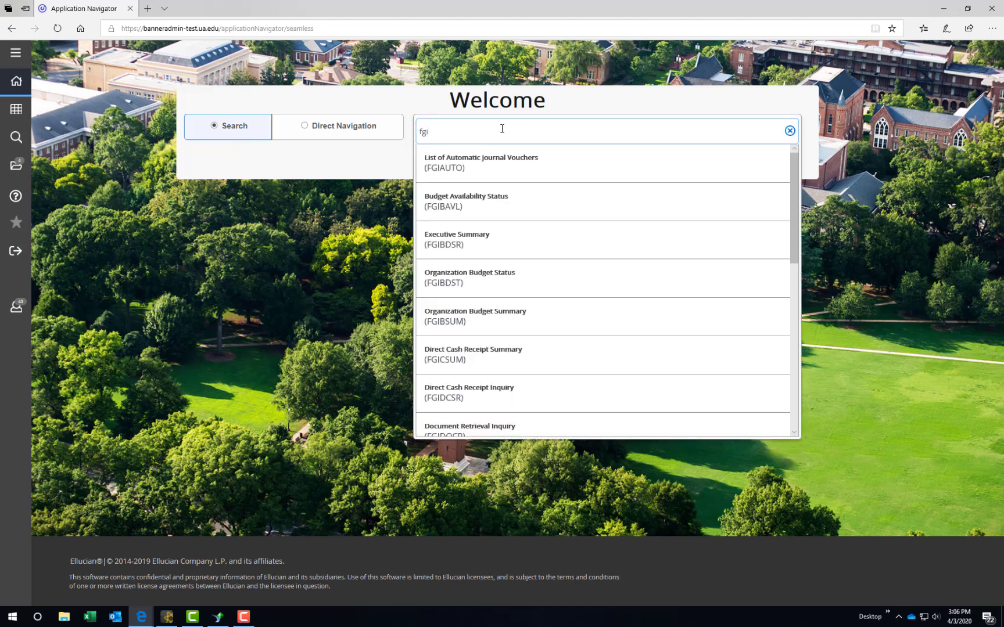
pyautogui.write('ib')
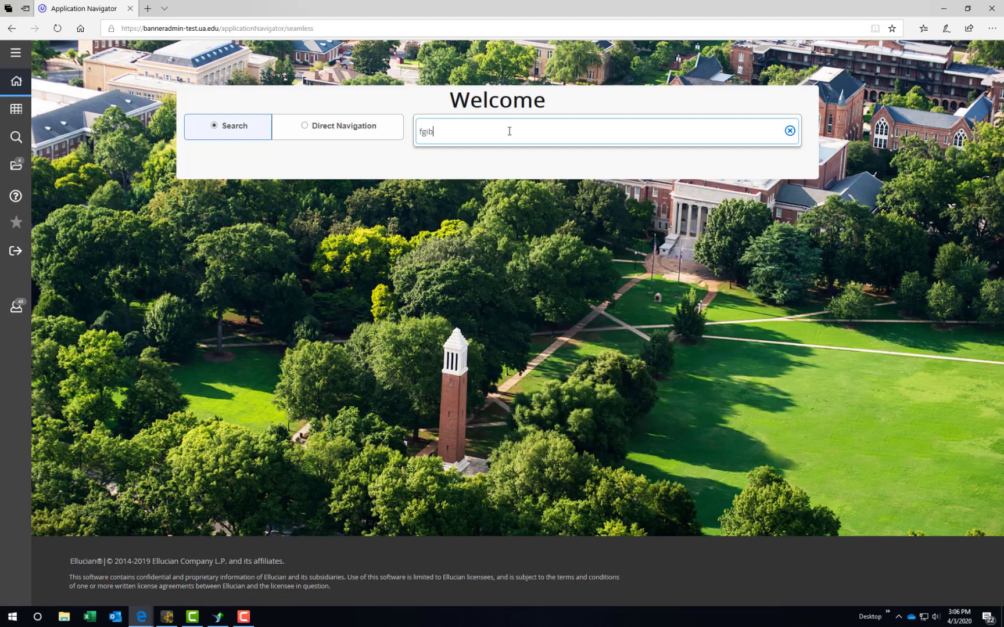
pyautogui.write('dst')
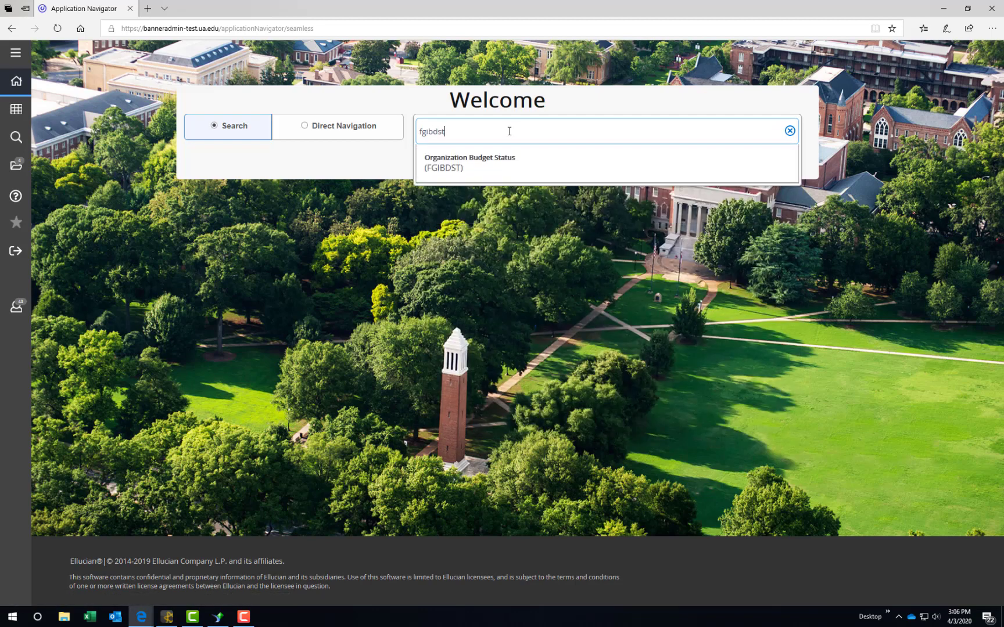
pyautogui.press('Return')
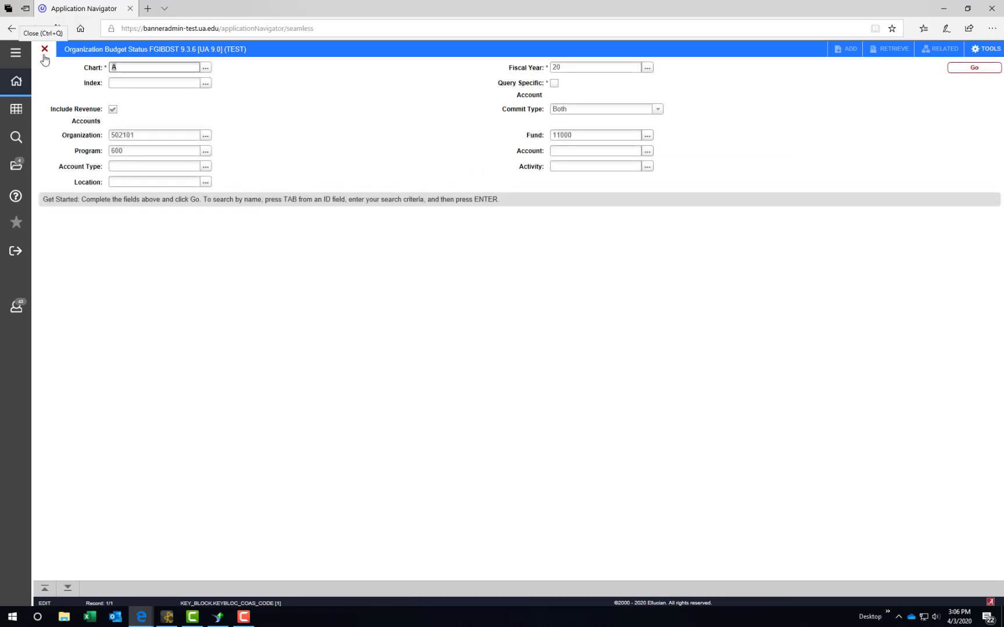
pyautogui.click(45, 55)
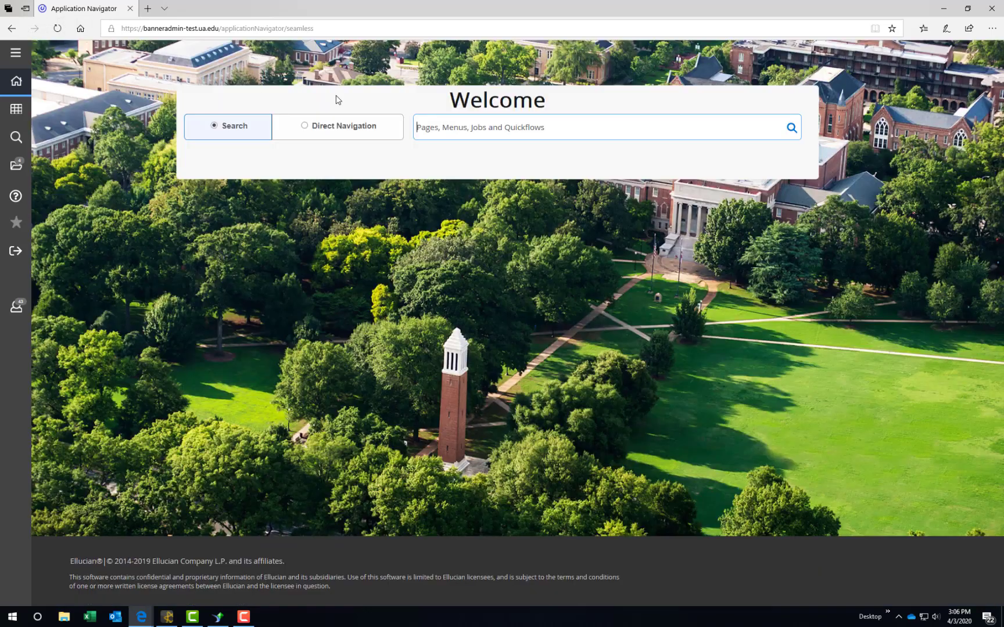
# Step: Switch the lookup to Direct Navigation, open FGIBDST directly, then close the form
pyautogui.click(335, 132)
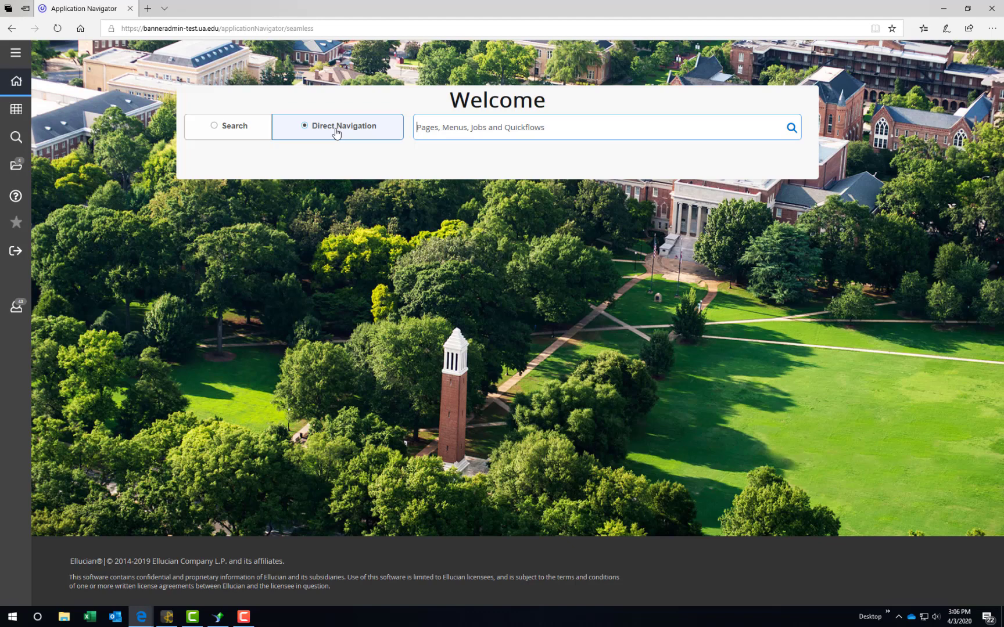
pyautogui.write('fgibds')
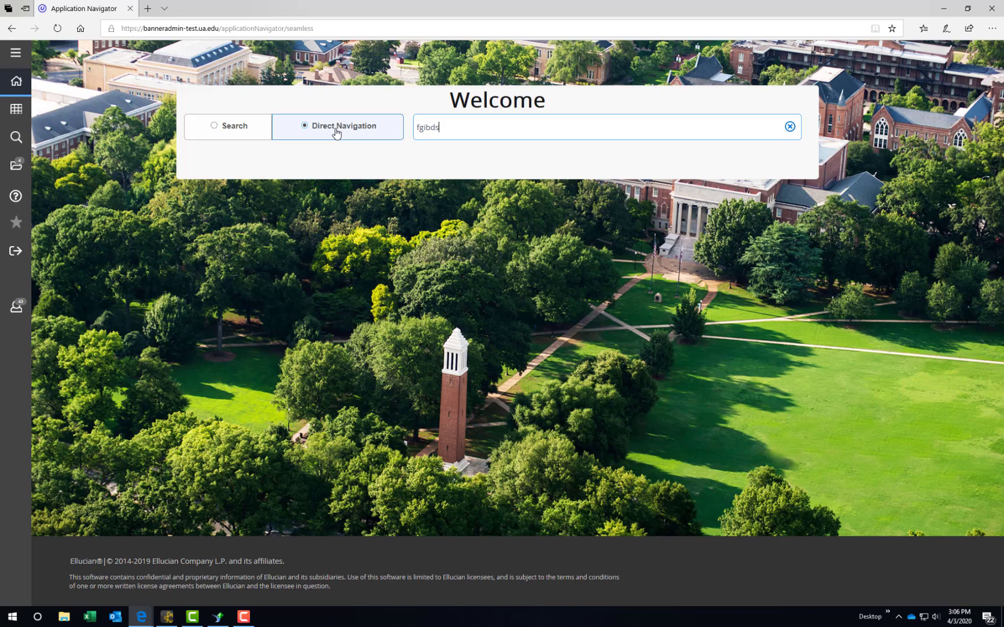
pyautogui.write('t')
pyautogui.press('Return')
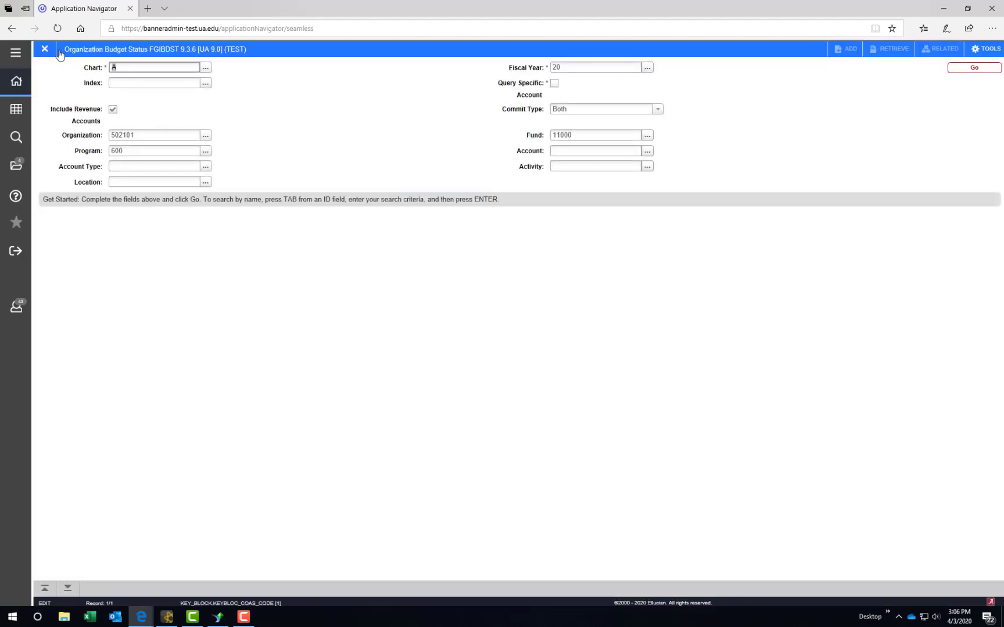
pyautogui.click(57, 51)
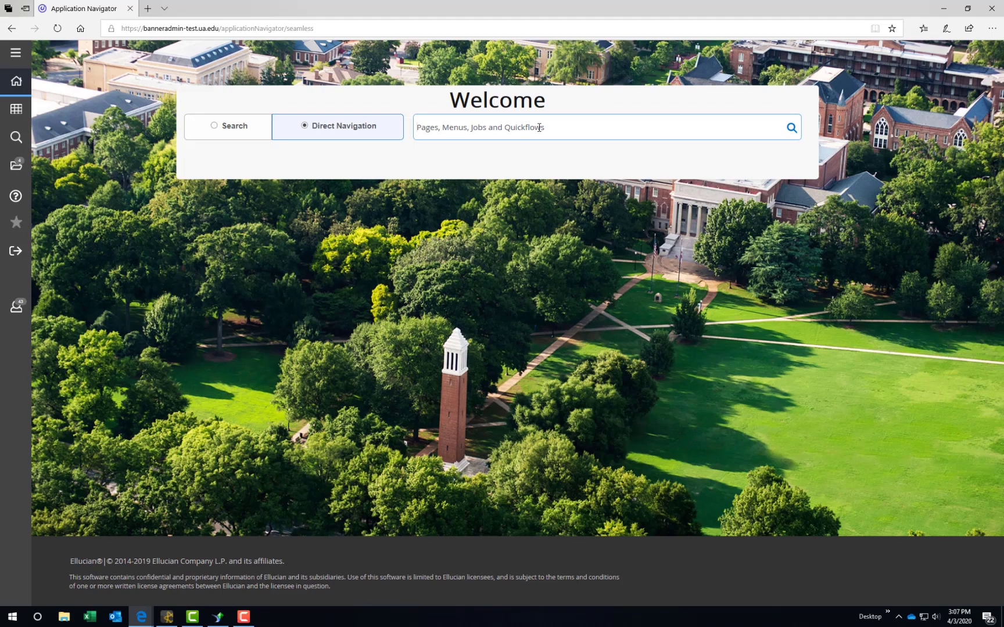
pyautogui.write('organi')
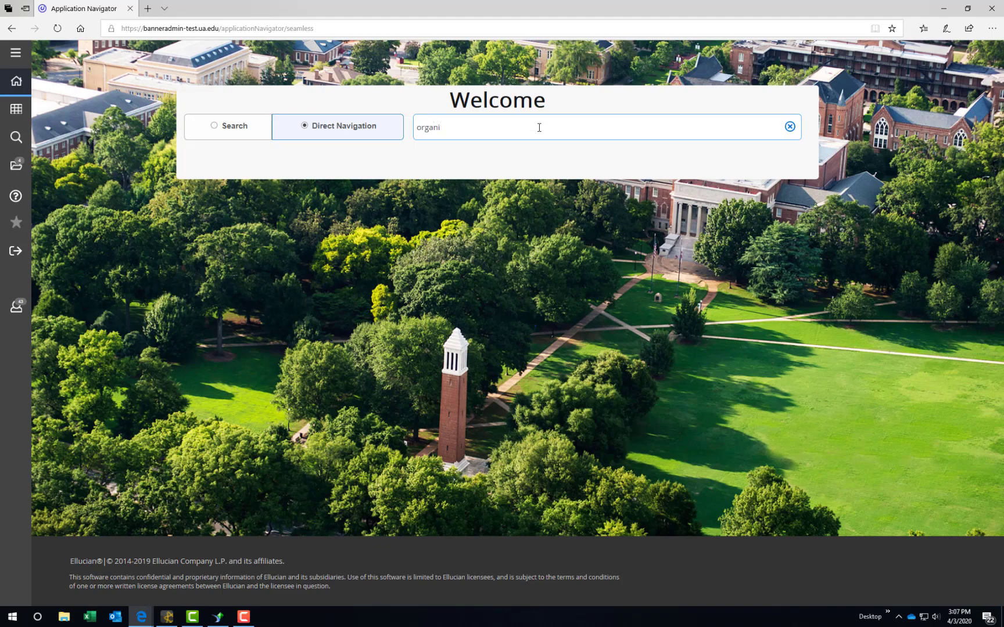
pyautogui.write('zation budget status')
pyautogui.press('Return')
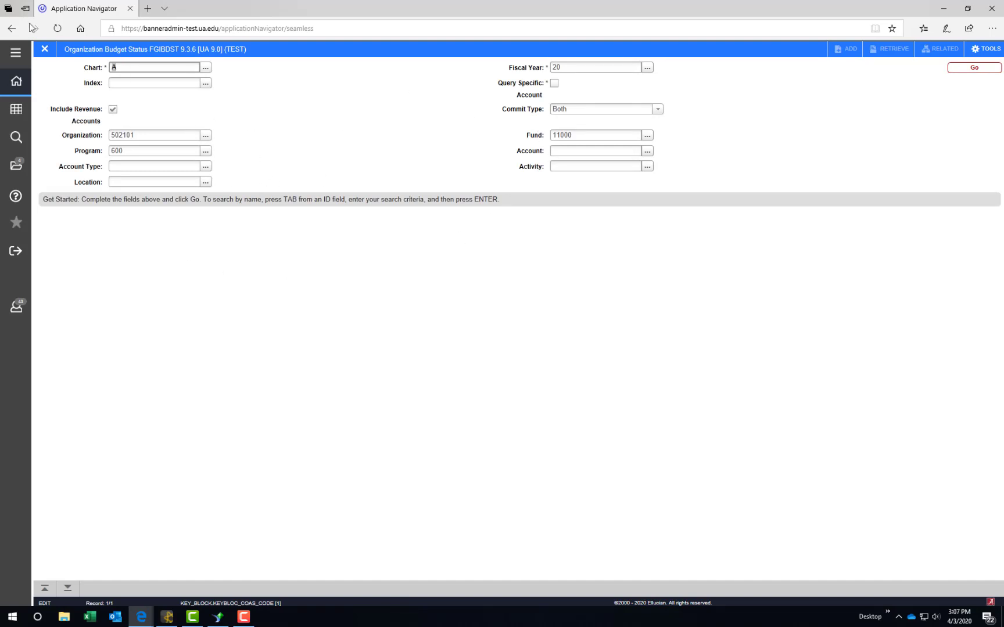
pyautogui.click(44, 48)
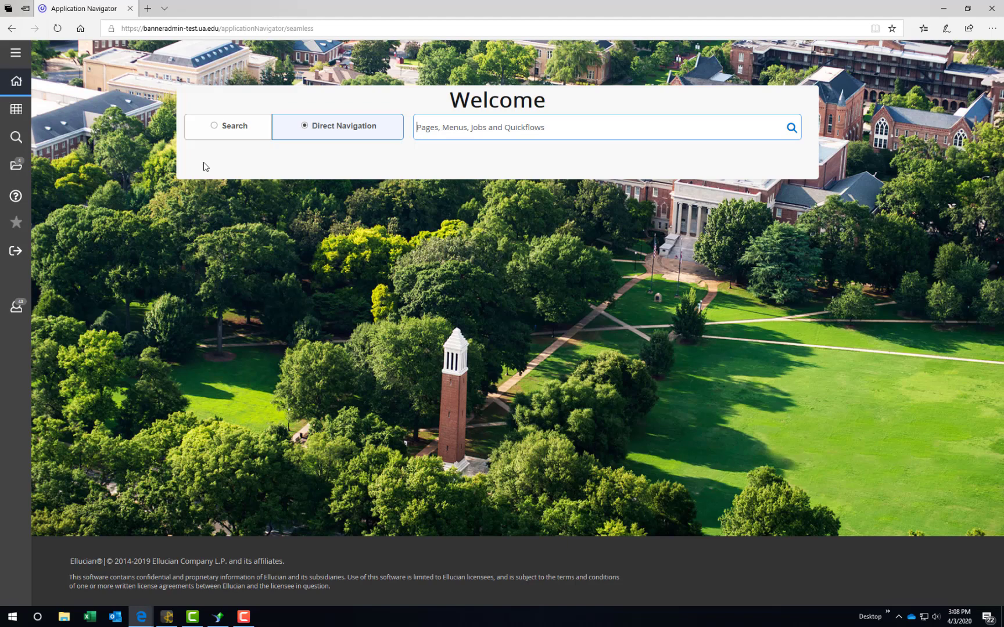
# Step: Open FGITRND and execute the query with the Account filter set to 7%
pyautogui.write('fgitrnd')
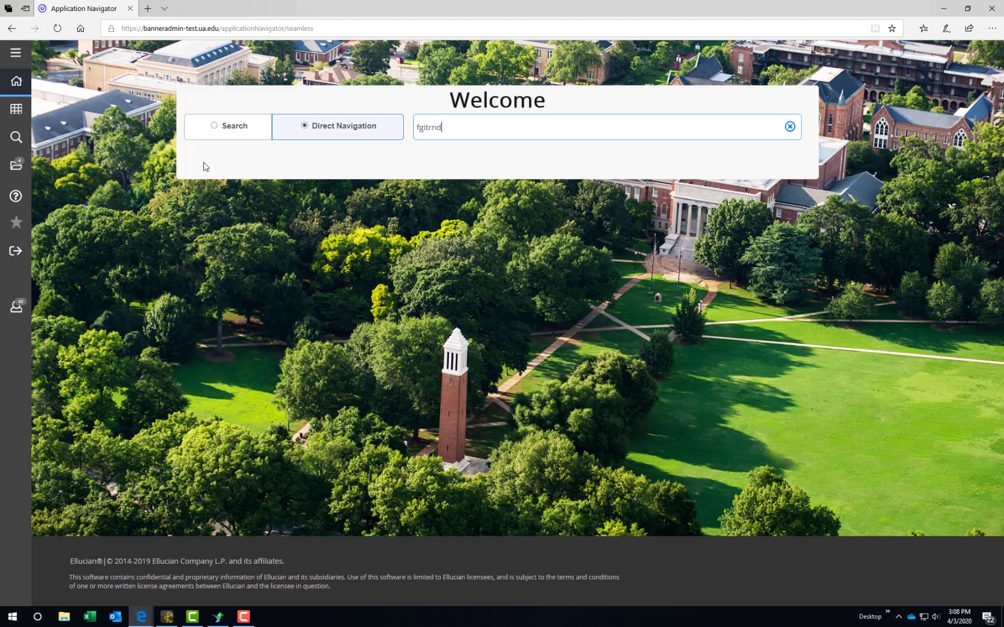
pyautogui.press('Return')
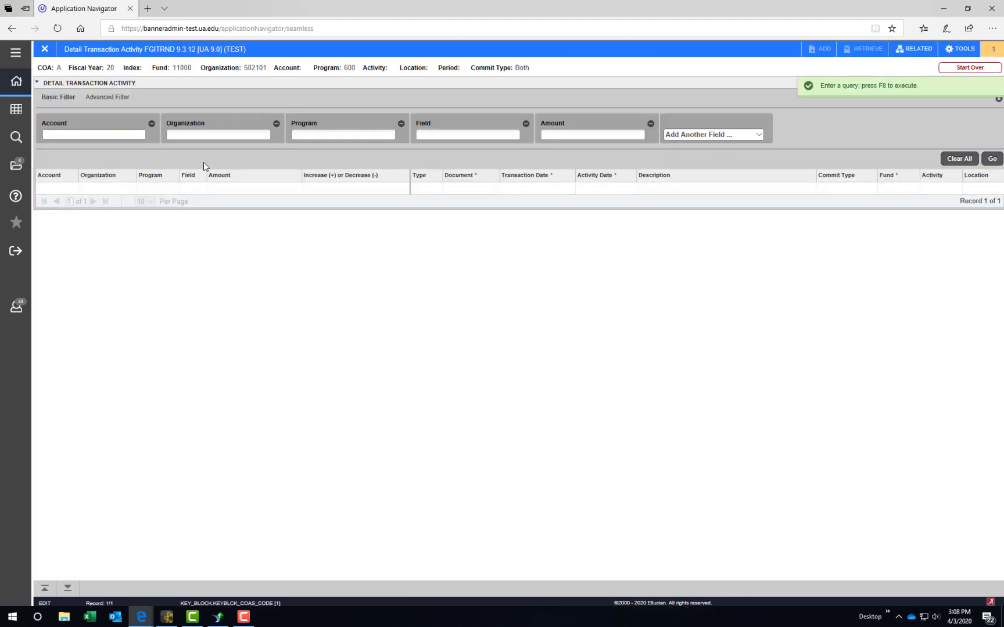
pyautogui.write('7%')
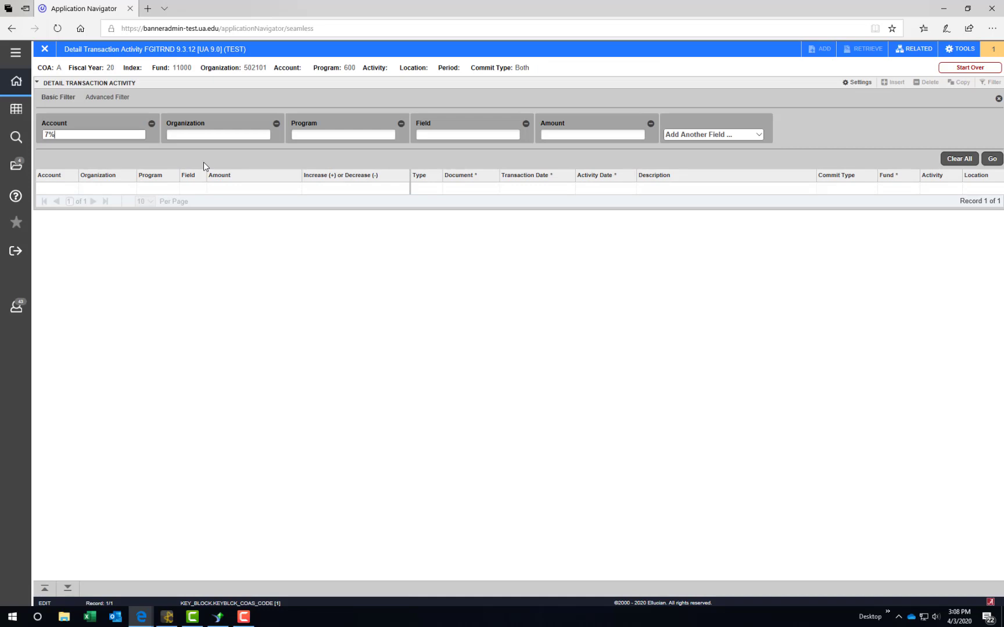
pyautogui.press('F8')
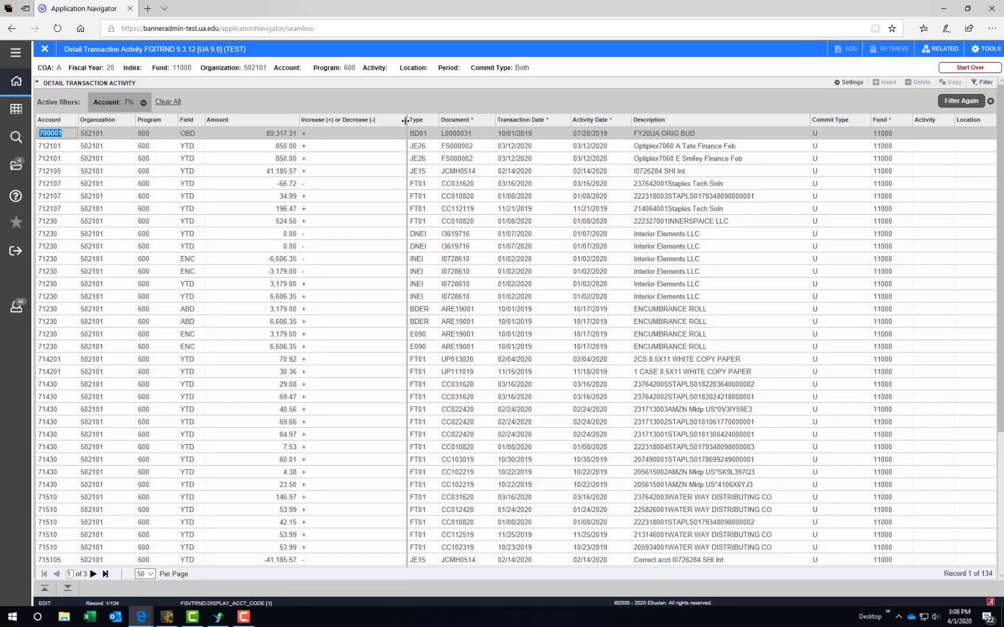
# Step: Narrow Increase/Decrease; move Fund to the front, Organization before Account, and Activity before Amount
pyautogui.moveTo(405, 121); pyautogui.dragTo(379, 121)
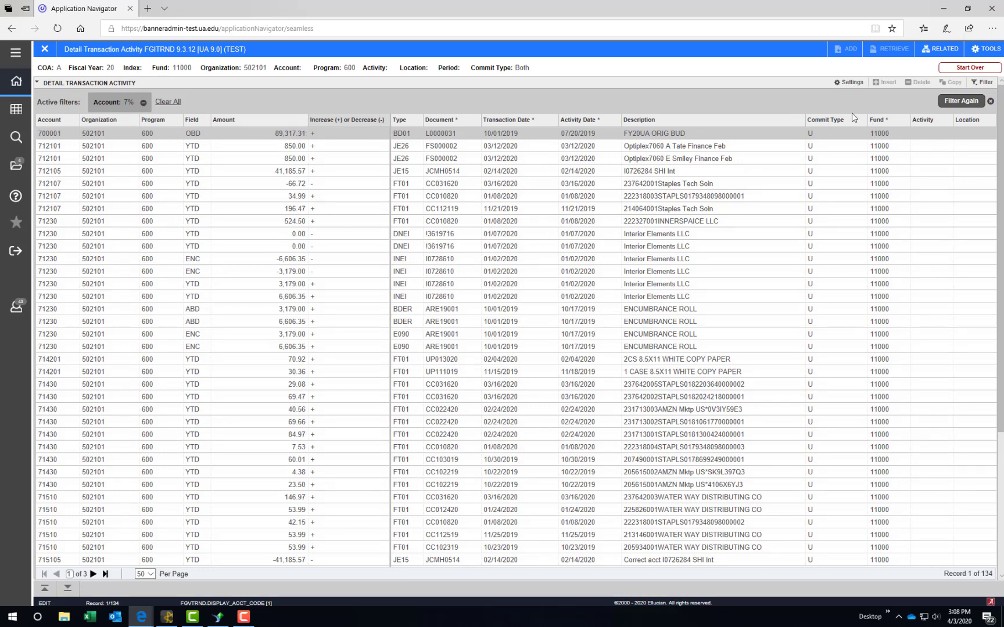
pyautogui.moveTo(881, 123); pyautogui.dragTo(51, 127)
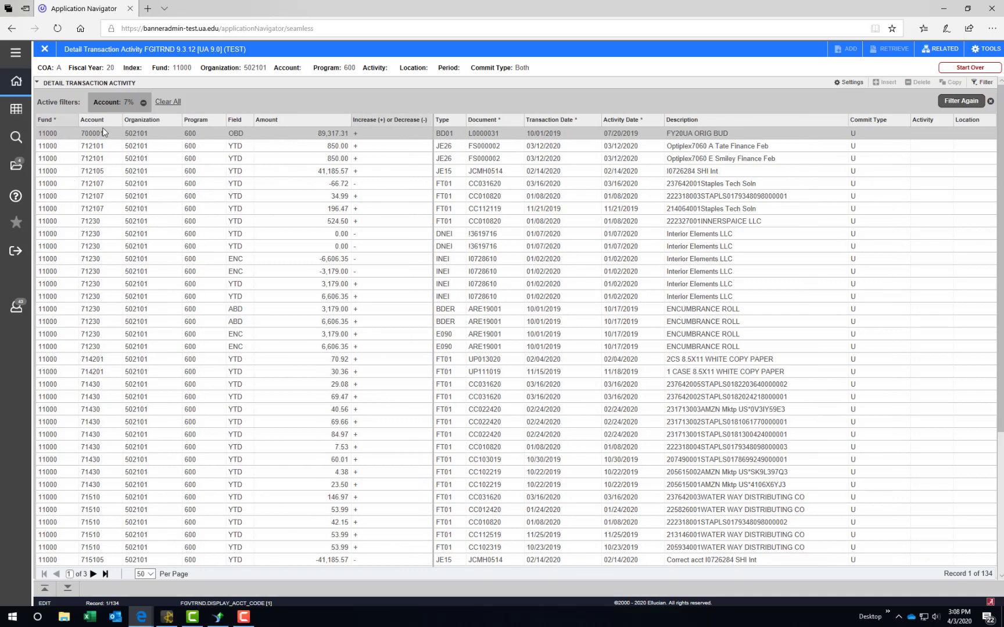
pyautogui.moveTo(160, 126); pyautogui.dragTo(99, 128)
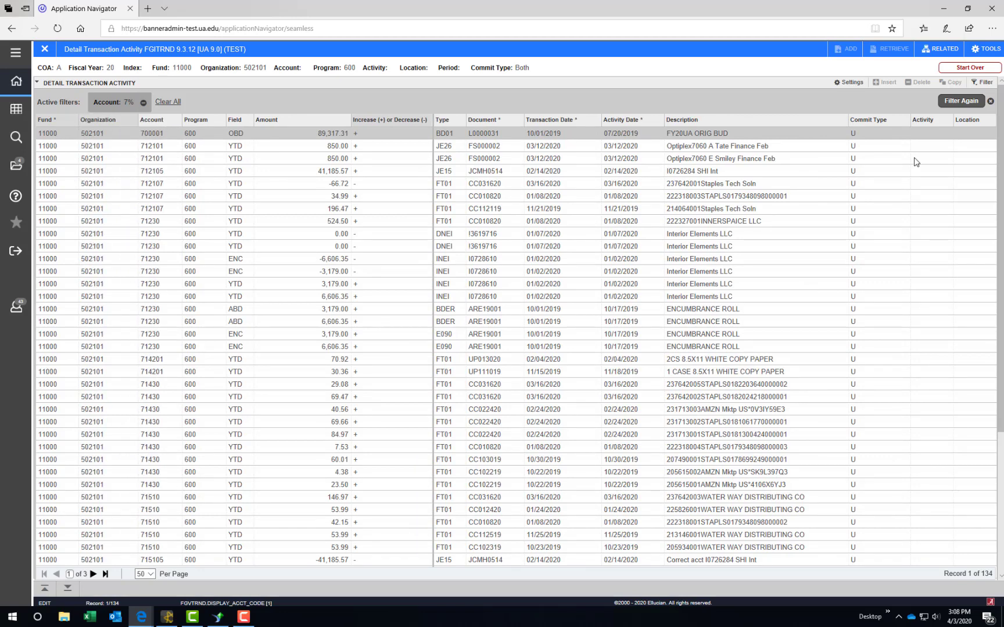
pyautogui.moveTo(930, 122); pyautogui.dragTo(269, 120)
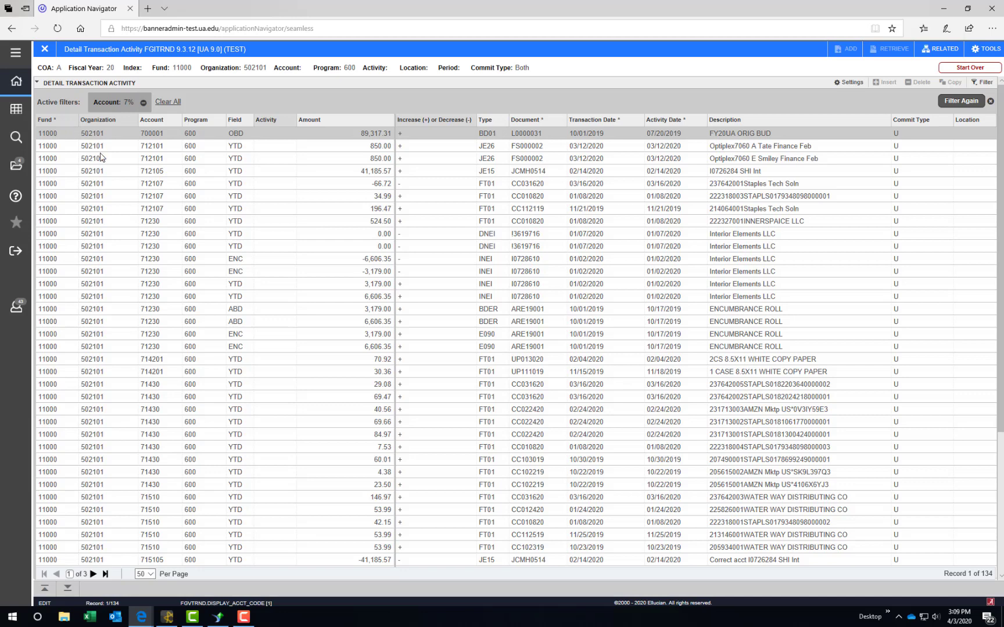
pyautogui.hotkey('shift', 'Tab')
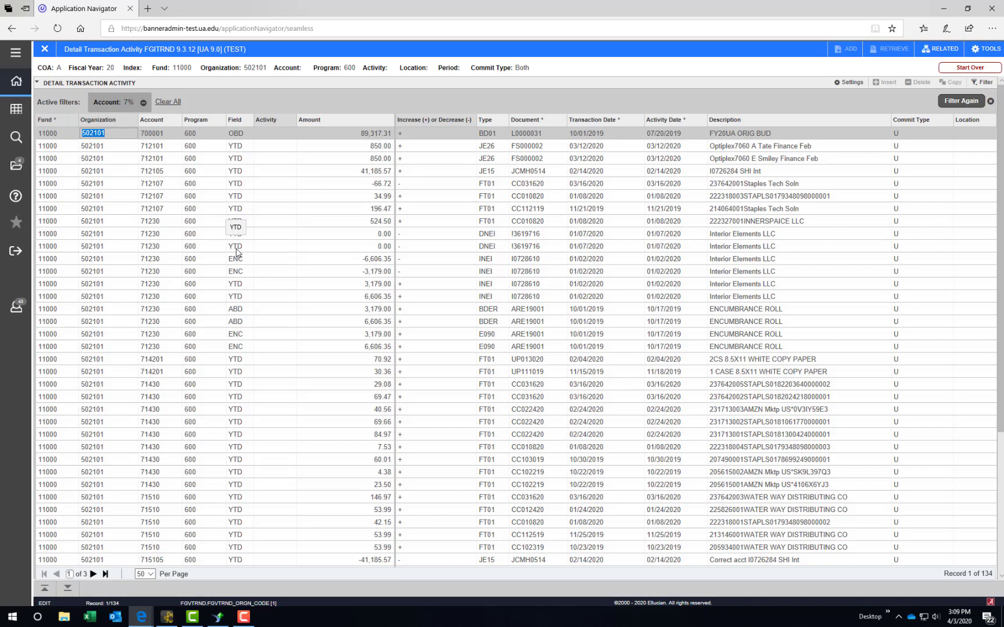
pyautogui.press('Tab')
pyautogui.press('Tab')
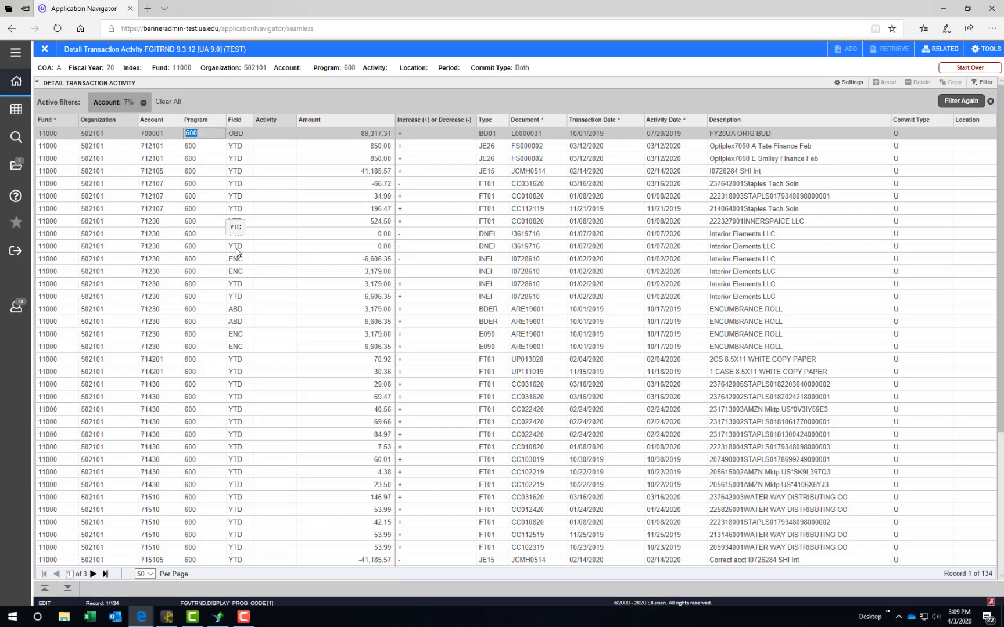
pyautogui.press('Tab')
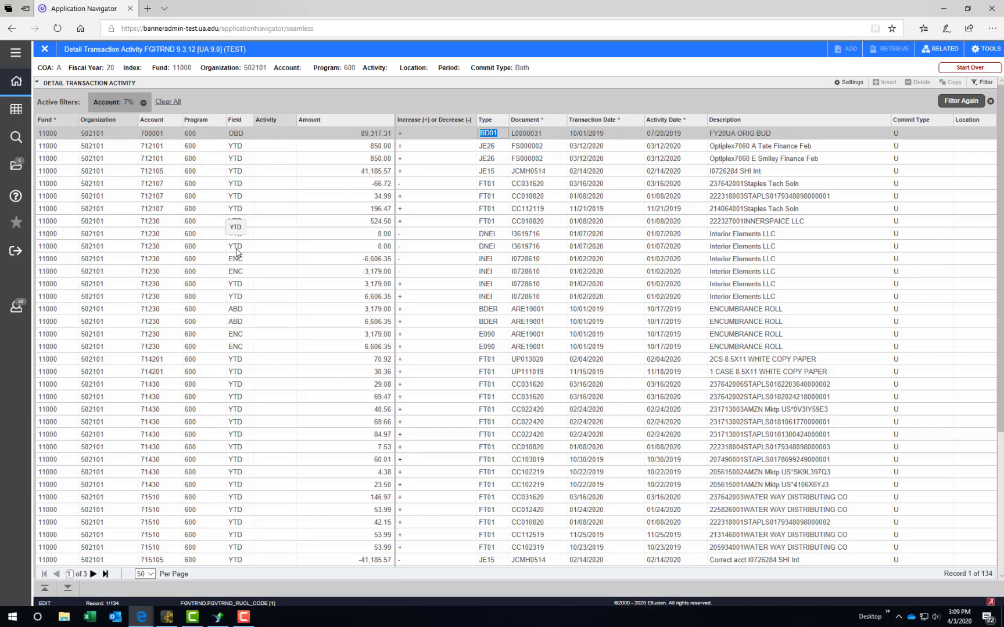
pyautogui.press('Tab')
pyautogui.press('Tab')
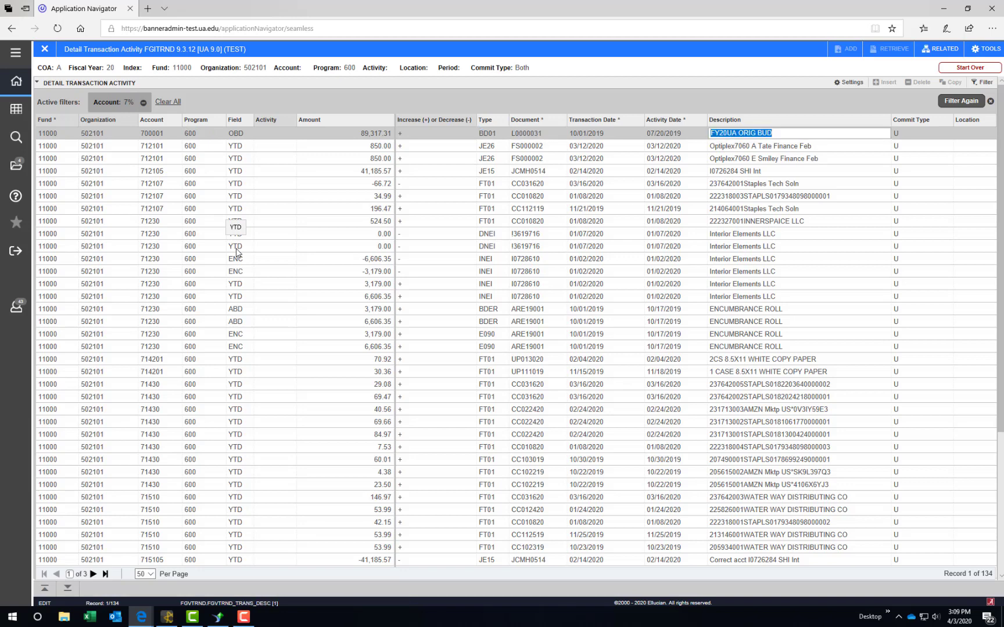
pyautogui.press('Tab')
pyautogui.press('Tab')
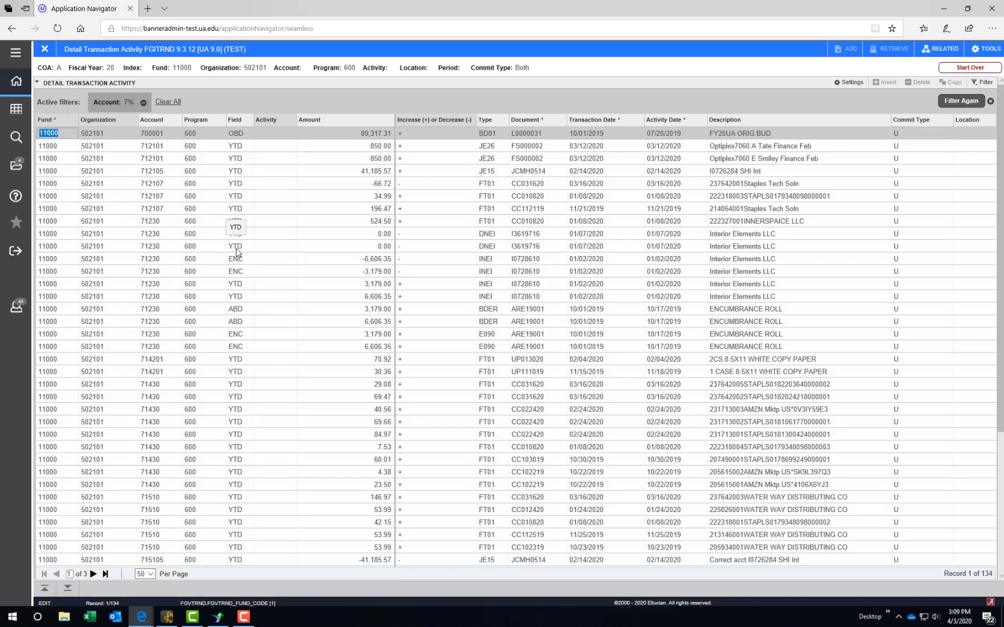
pyautogui.press('Tab')
pyautogui.press('Tab')
pyautogui.press('Tab')
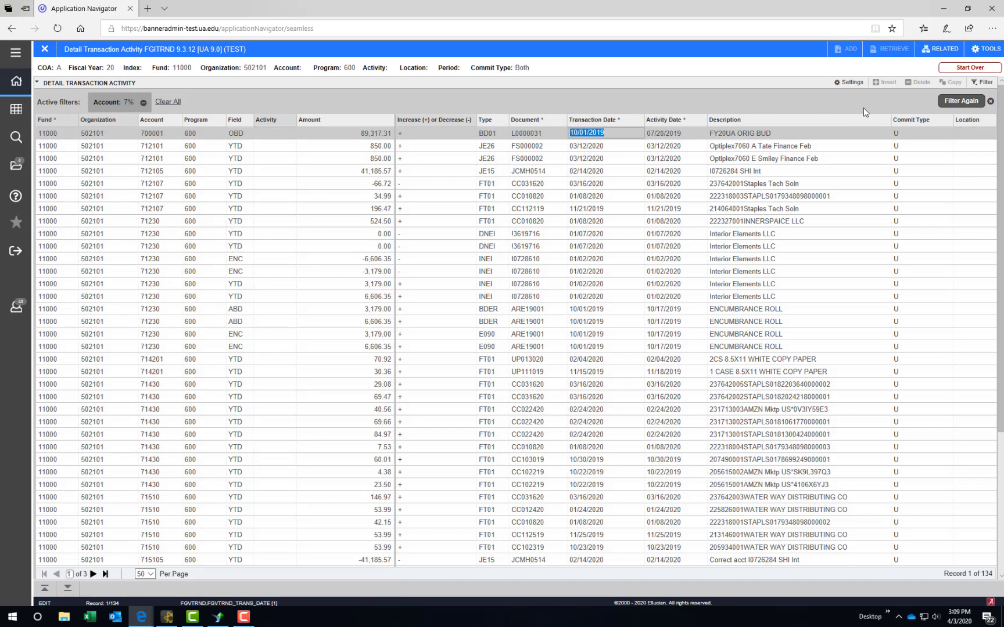
# Step: Export the FGITRND transactions, view FGITRND.csv in Excel, then close the workbook
pyautogui.click(986, 49)
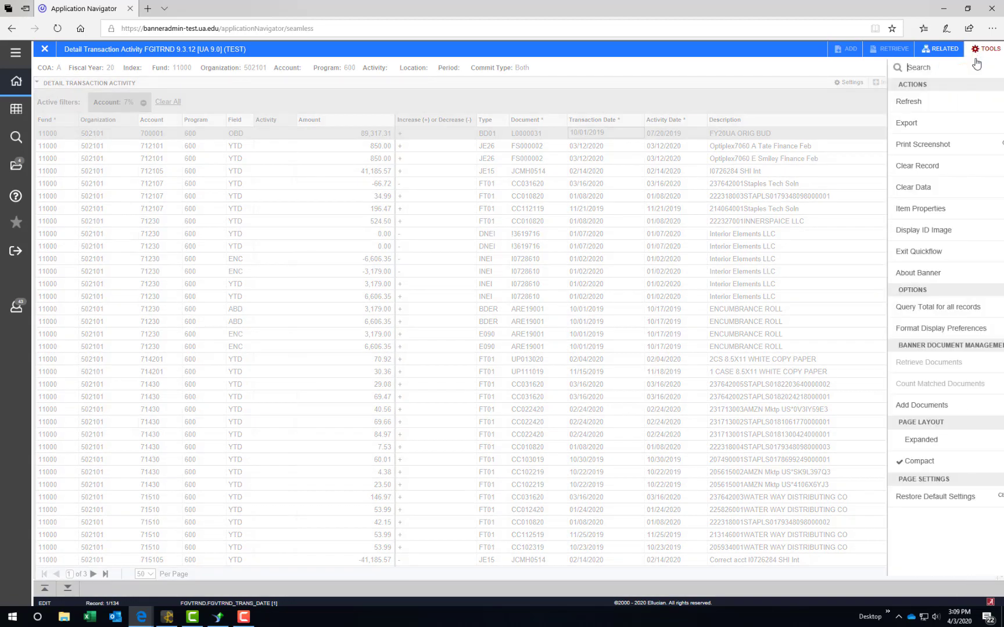
pyautogui.click(935, 124)
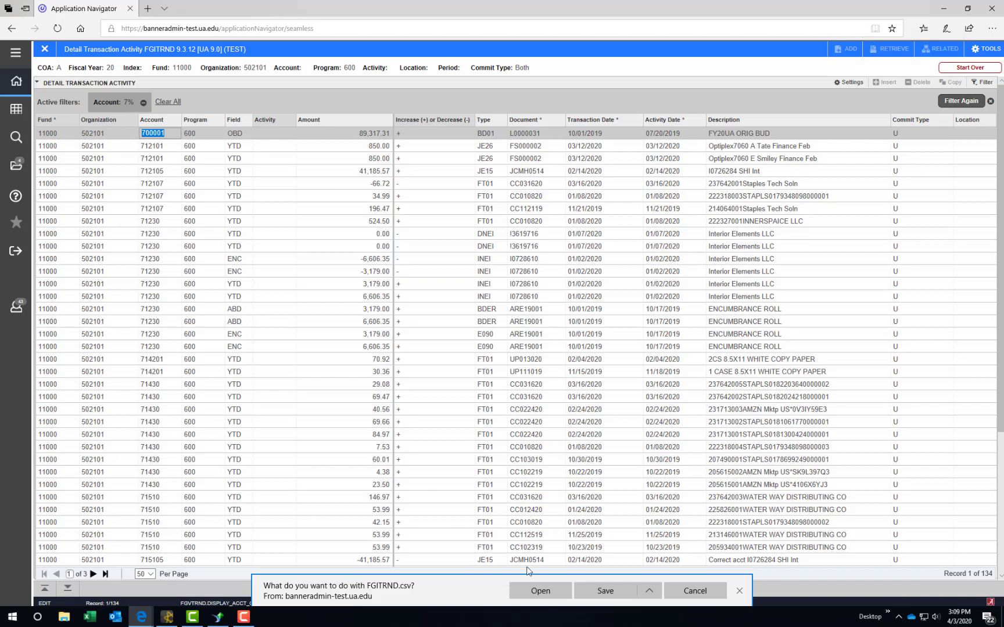
pyautogui.click(540, 591)
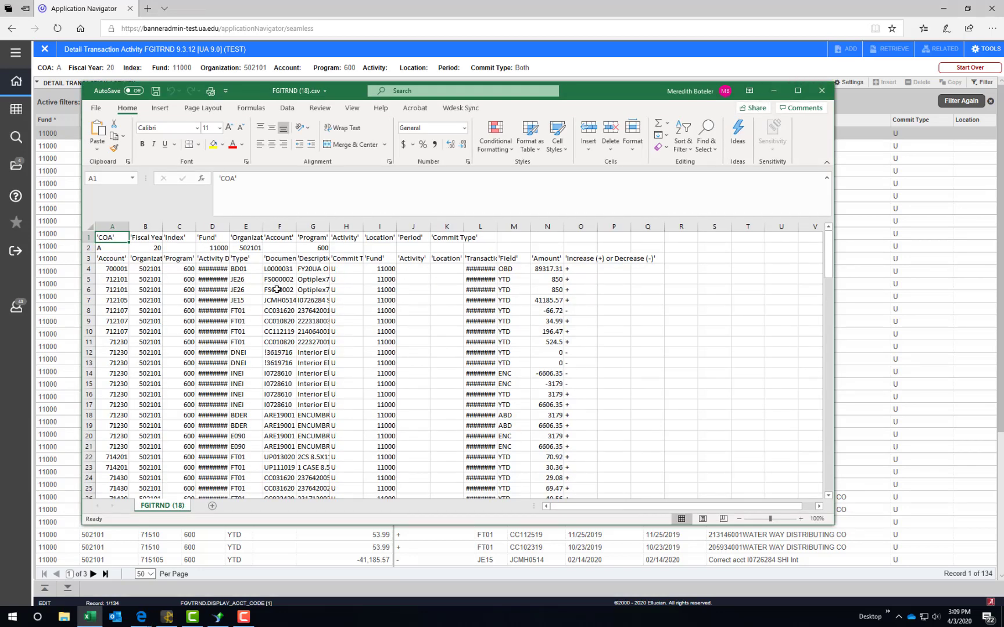
pyautogui.click(821, 91)
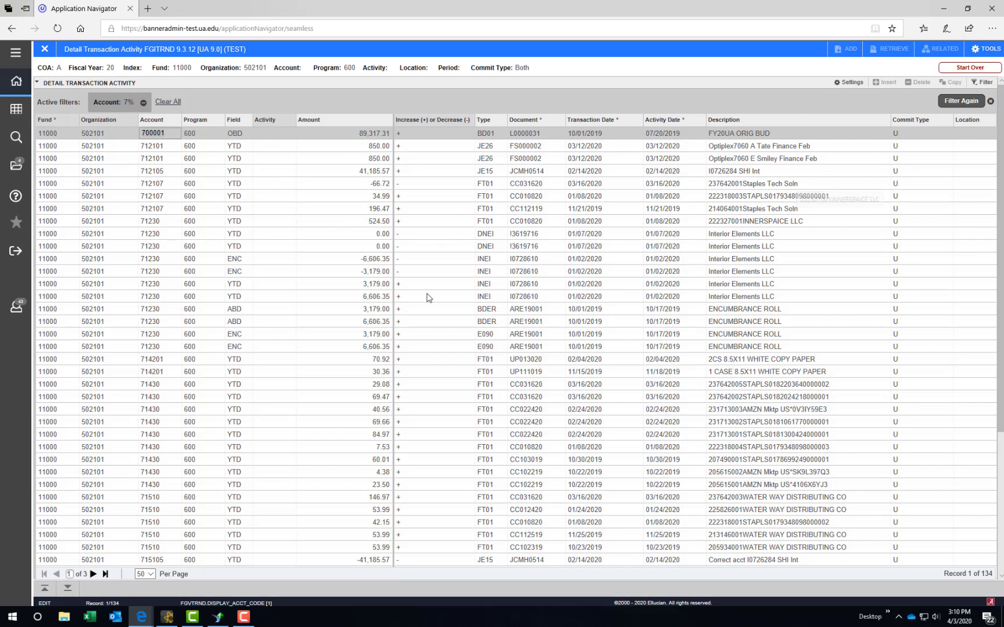
# Step: Save the FGITRND column settings, restore and confirm the default columns, then close the page
pyautogui.click(853, 84)
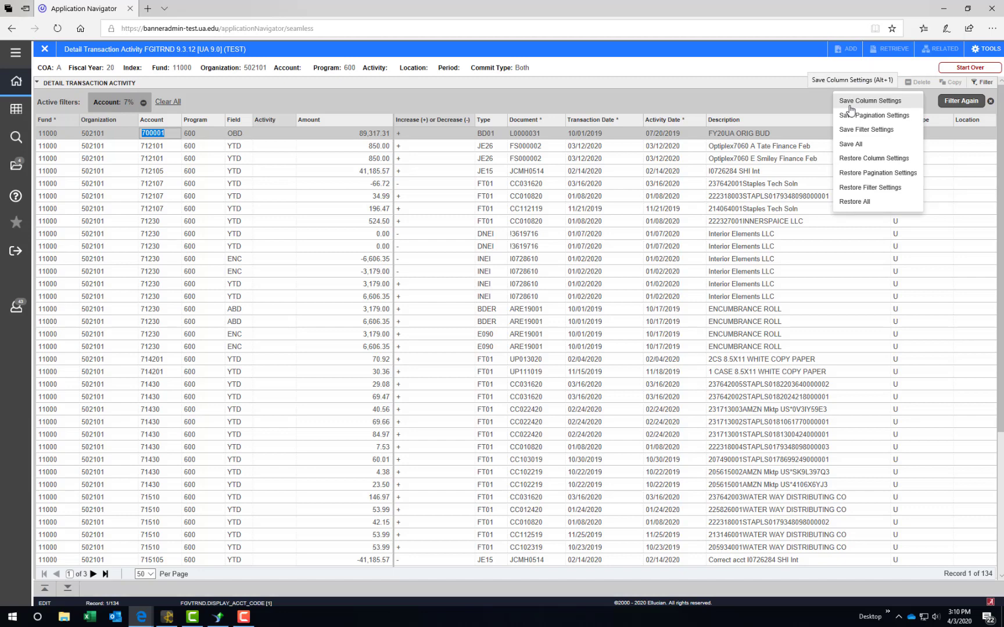
pyautogui.click(850, 103)
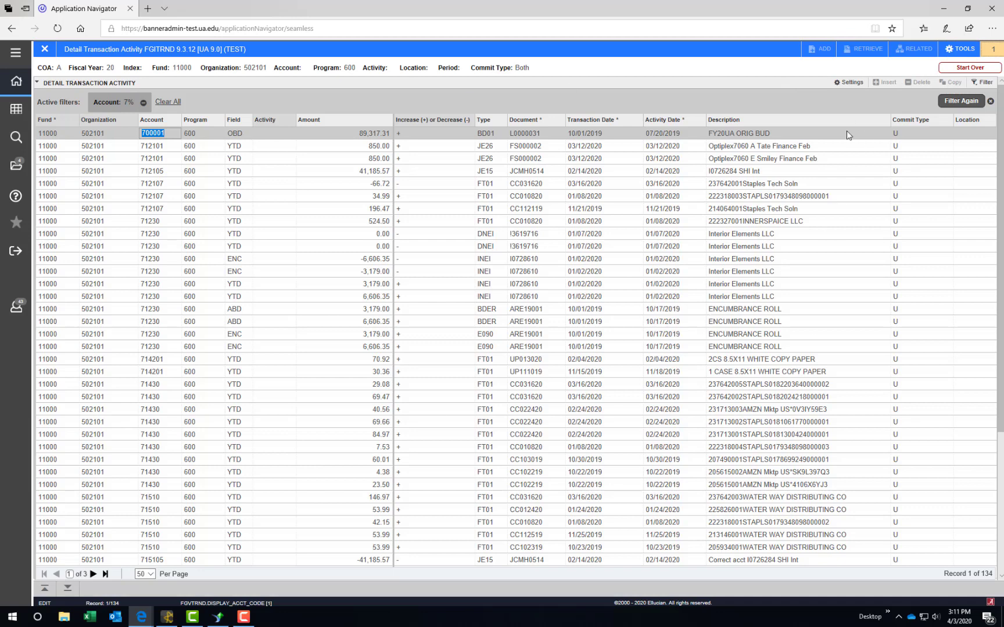
pyautogui.click(850, 83)
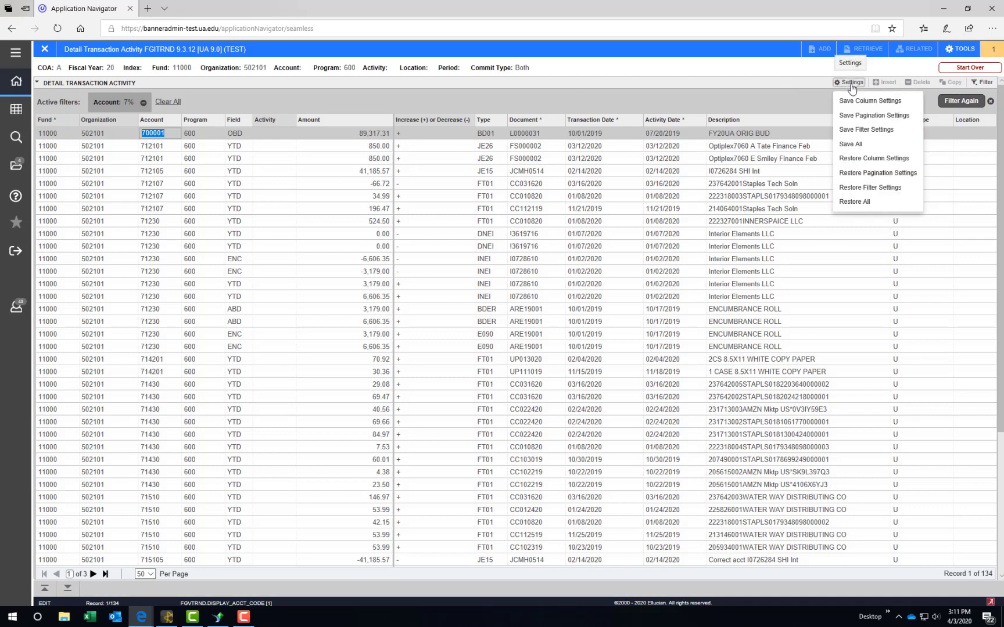
pyautogui.click(864, 159)
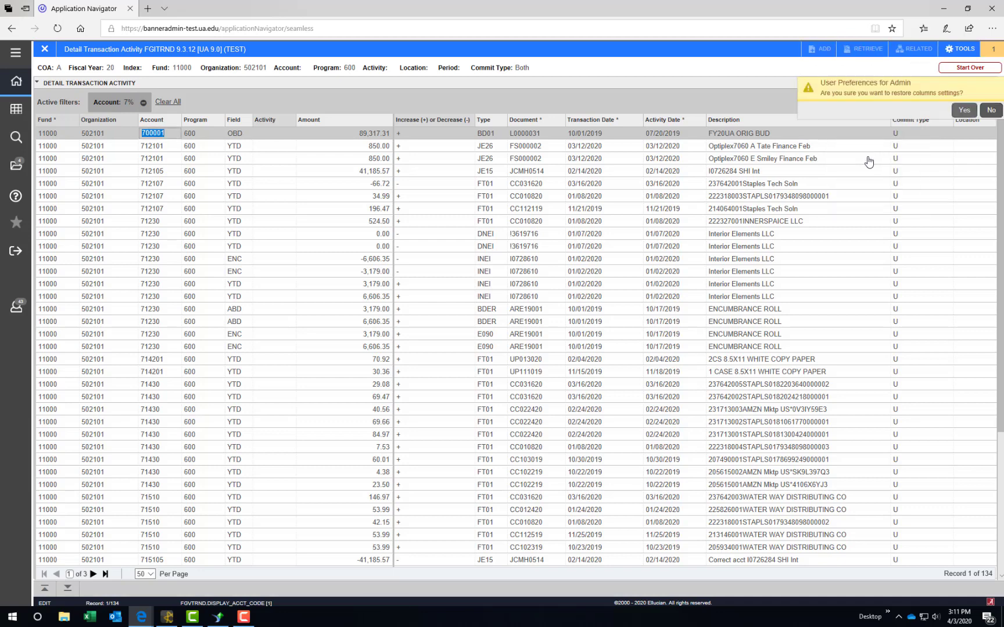
pyautogui.click(965, 110)
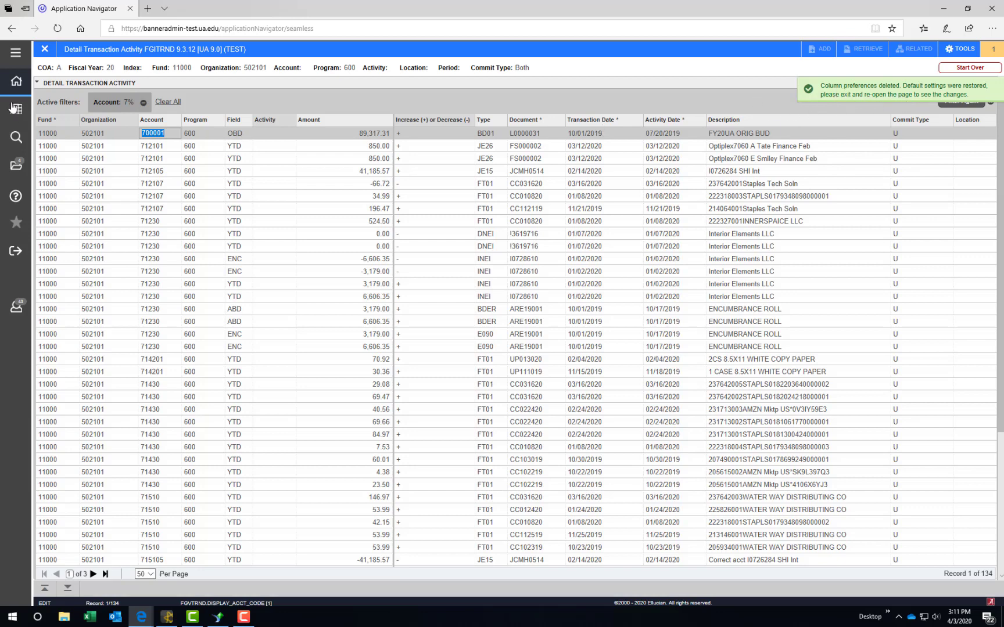
pyautogui.click(45, 50)
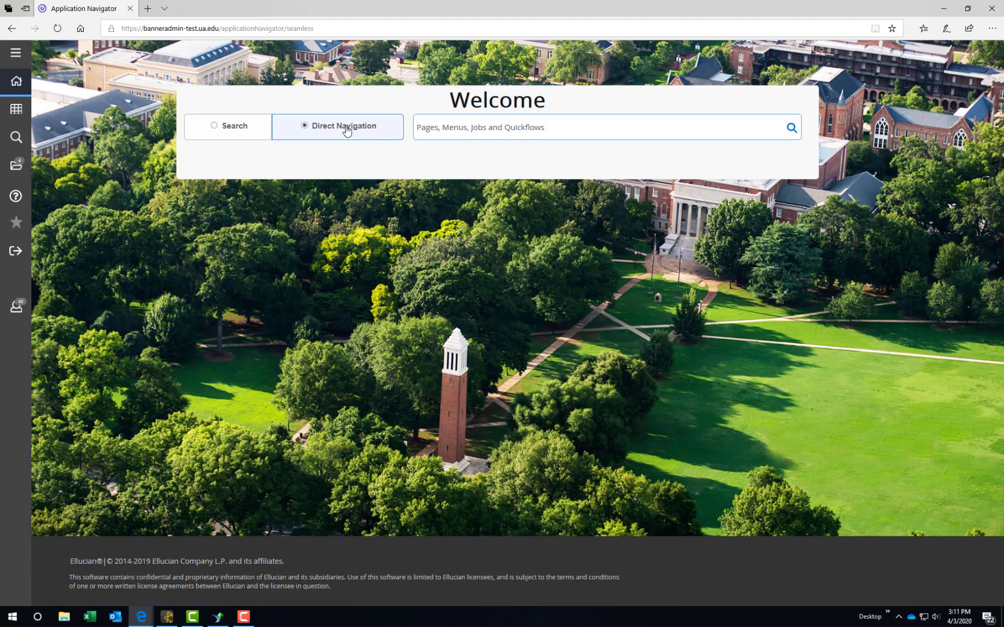
# Step: Open FTVFUND's advanced filter, removing Fund Type and Data Entry conditions and adding Grant Code
pyautogui.click(256, 132)
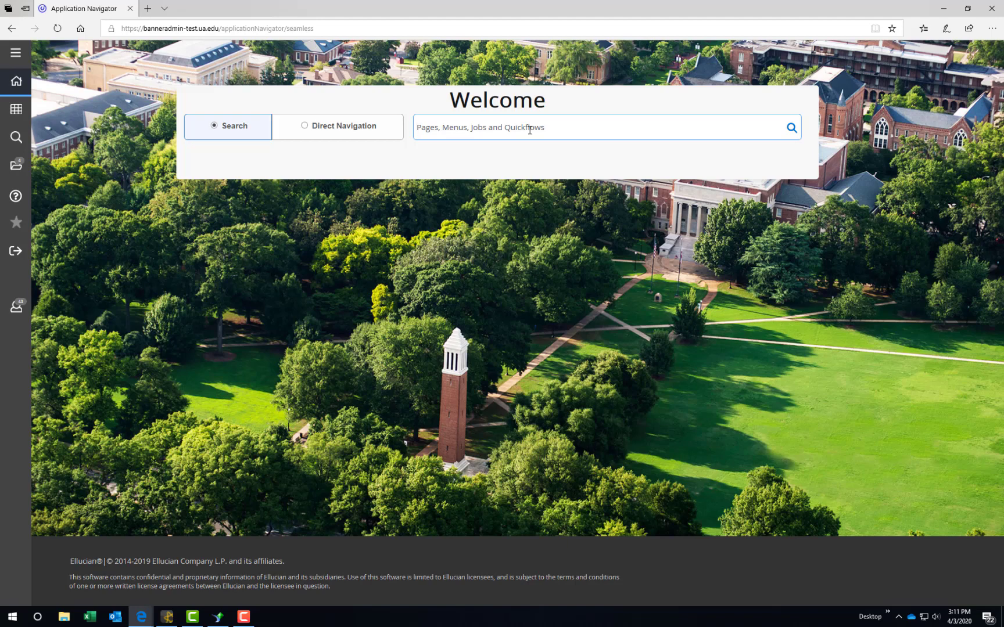
pyautogui.write('ftvfun')
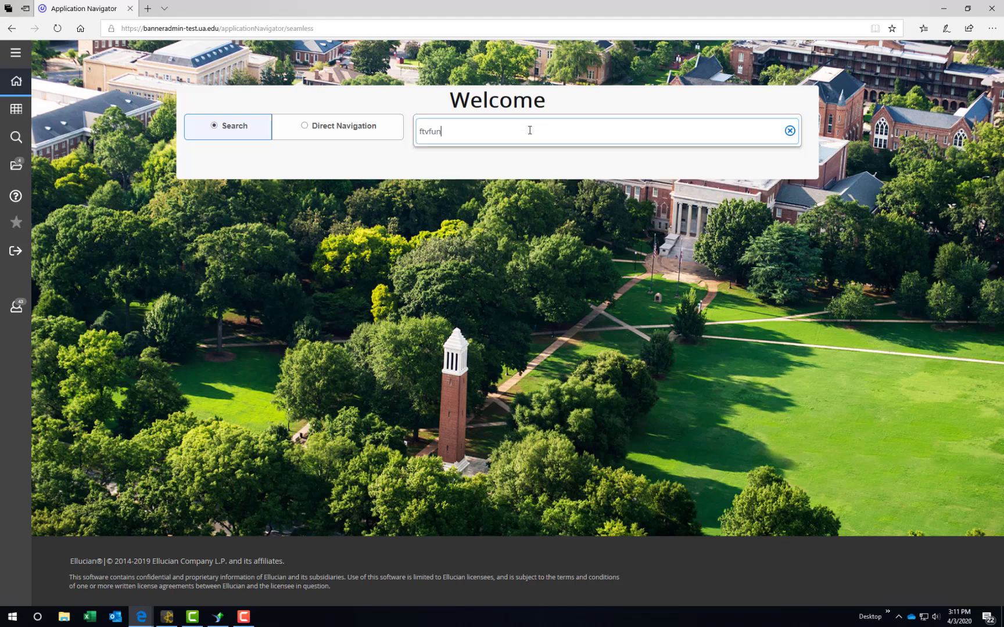
pyautogui.write('d')
pyautogui.press('Return')
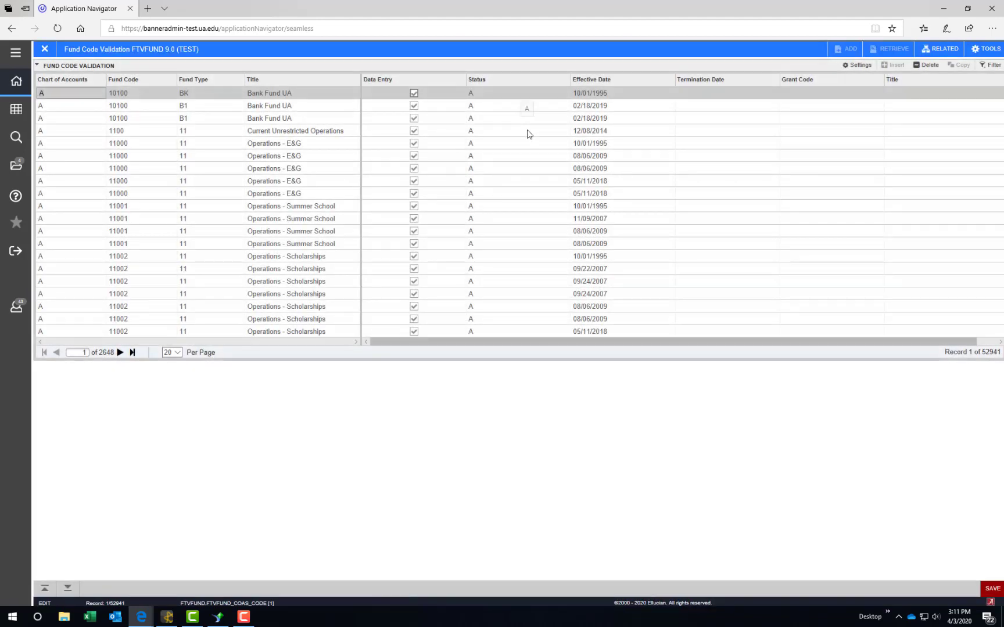
pyautogui.press('F7')
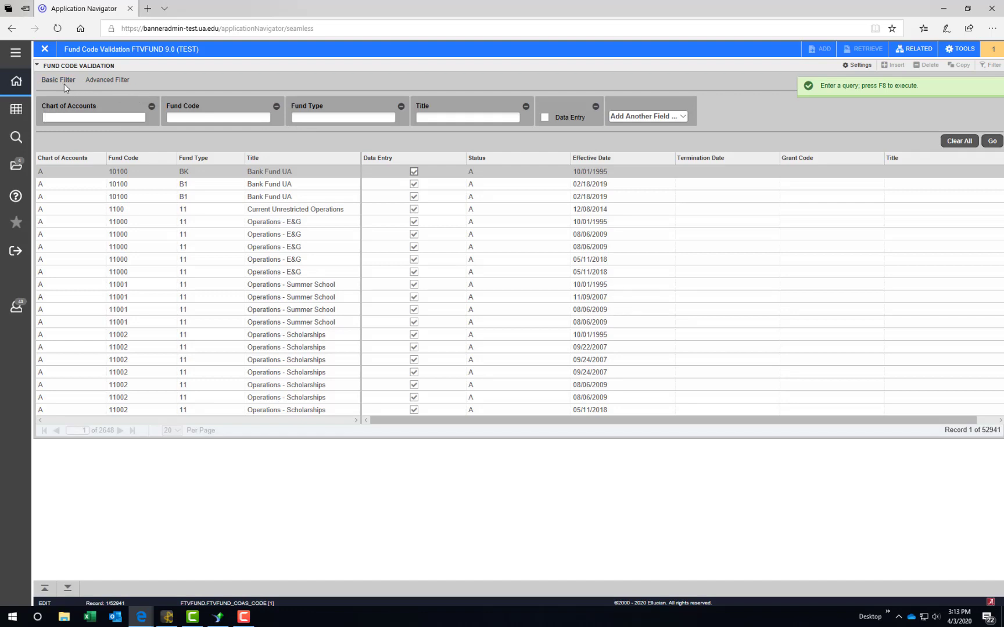
pyautogui.click(112, 81)
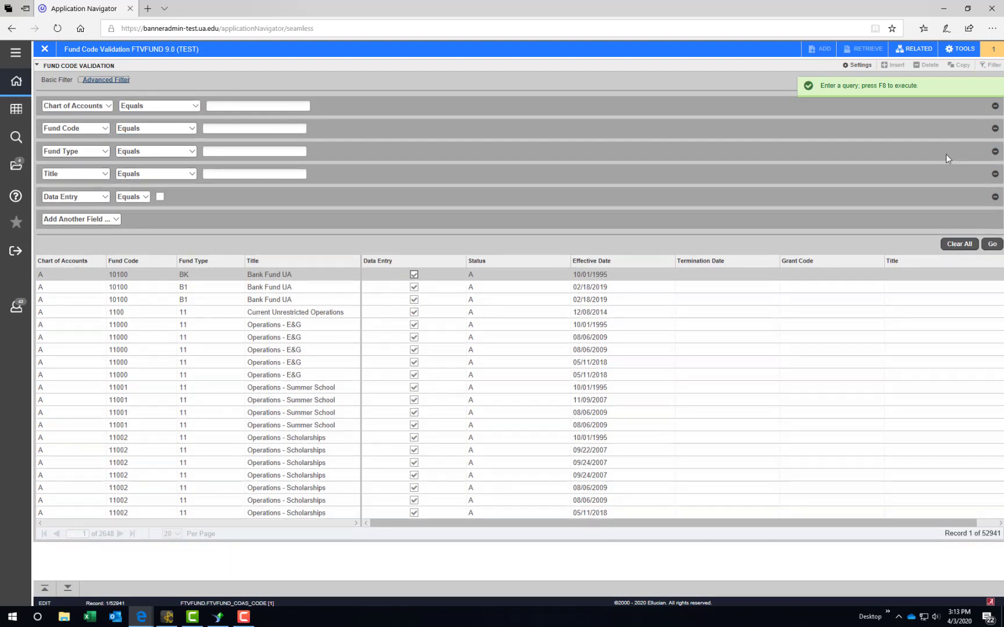
pyautogui.click(994, 151)
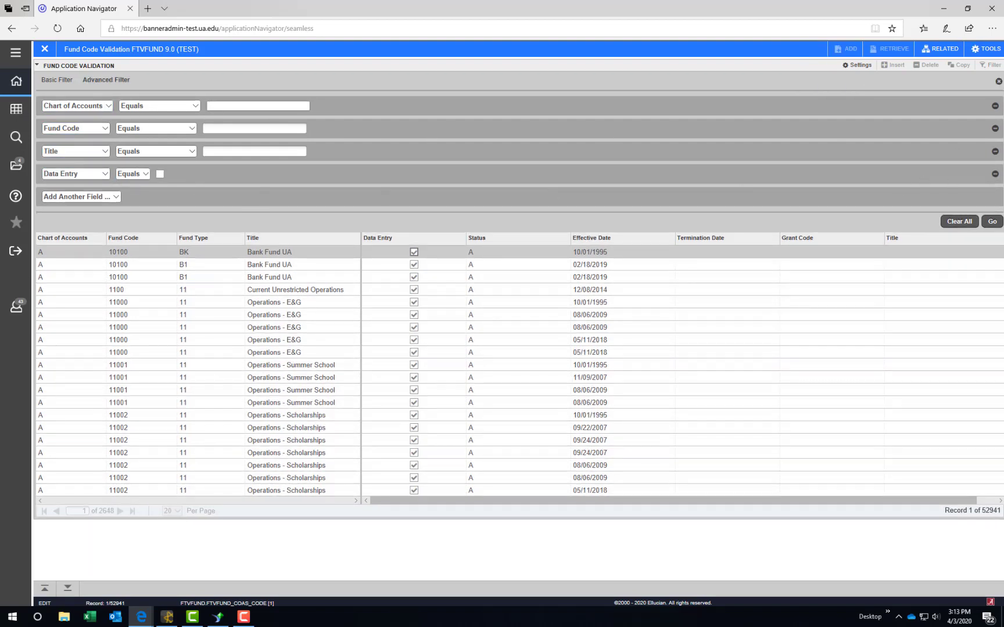
pyautogui.click(995, 174)
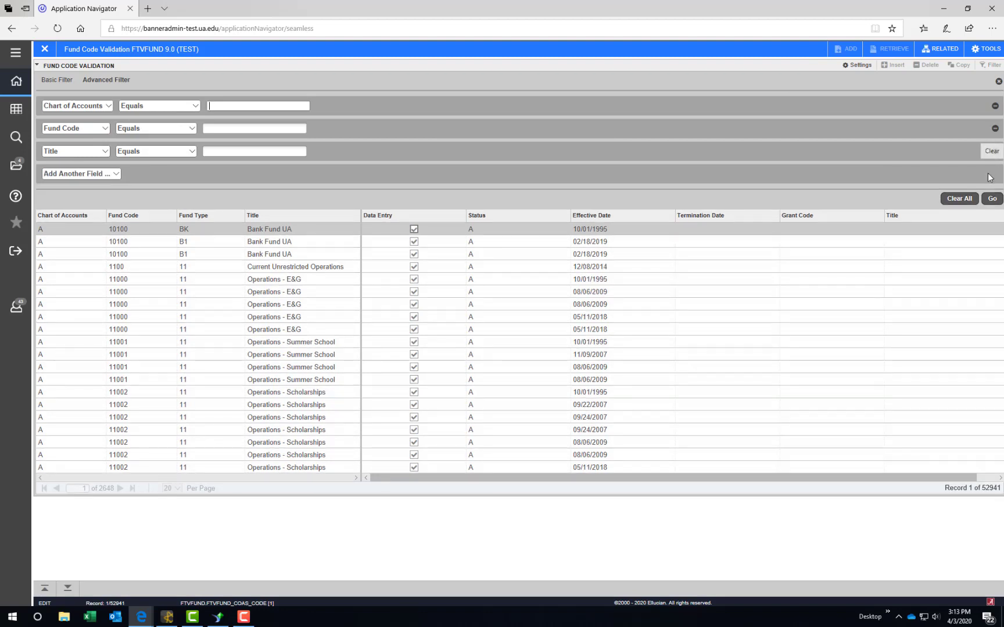
pyautogui.click(114, 174)
pyautogui.click(86, 225)
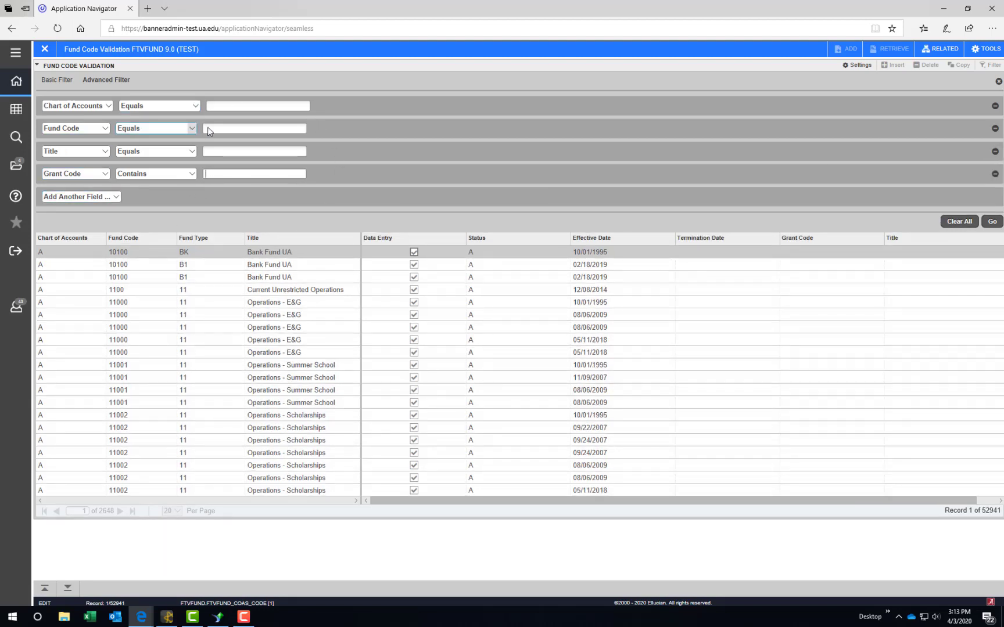
# Step: Set the Fund Code condition to Starts With 3%, then save the filter settings
pyautogui.click(243, 108)
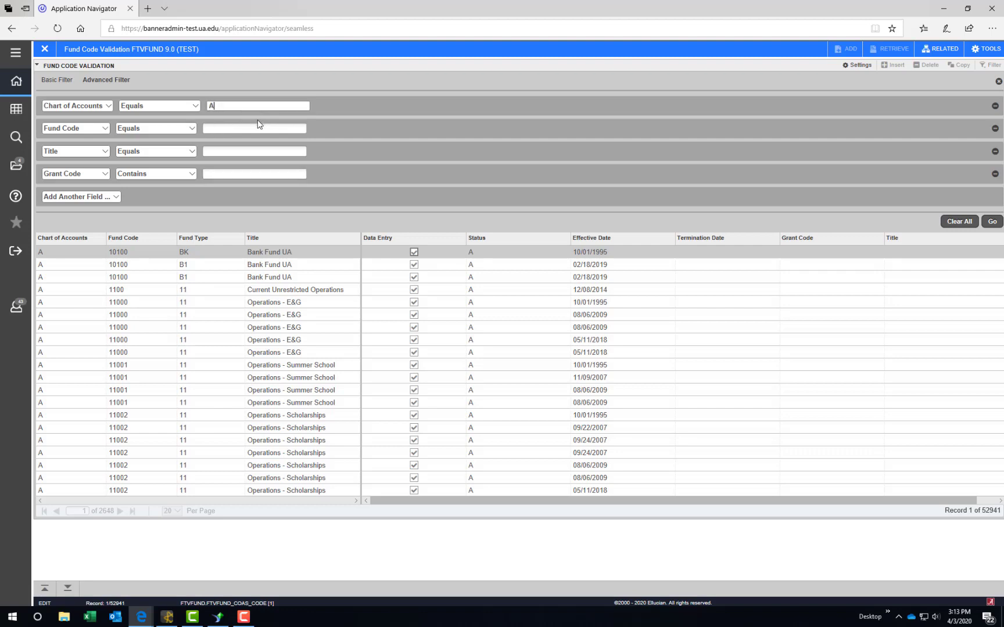
pyautogui.click(229, 129)
pyautogui.write('3')
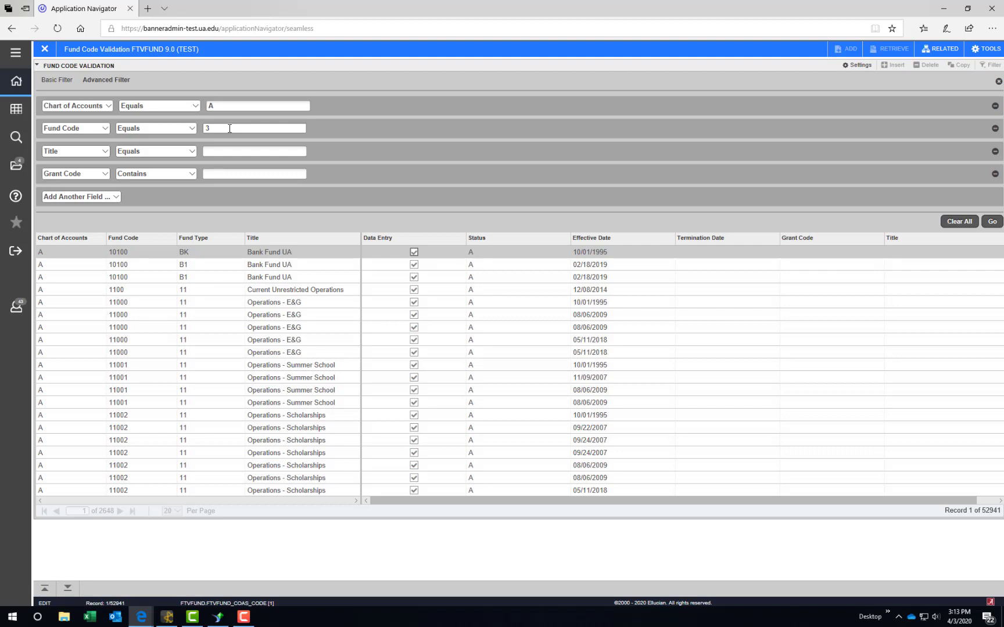
pyautogui.write('%')
pyautogui.click(175, 129)
pyautogui.press('Up')
pyautogui.press('Up')
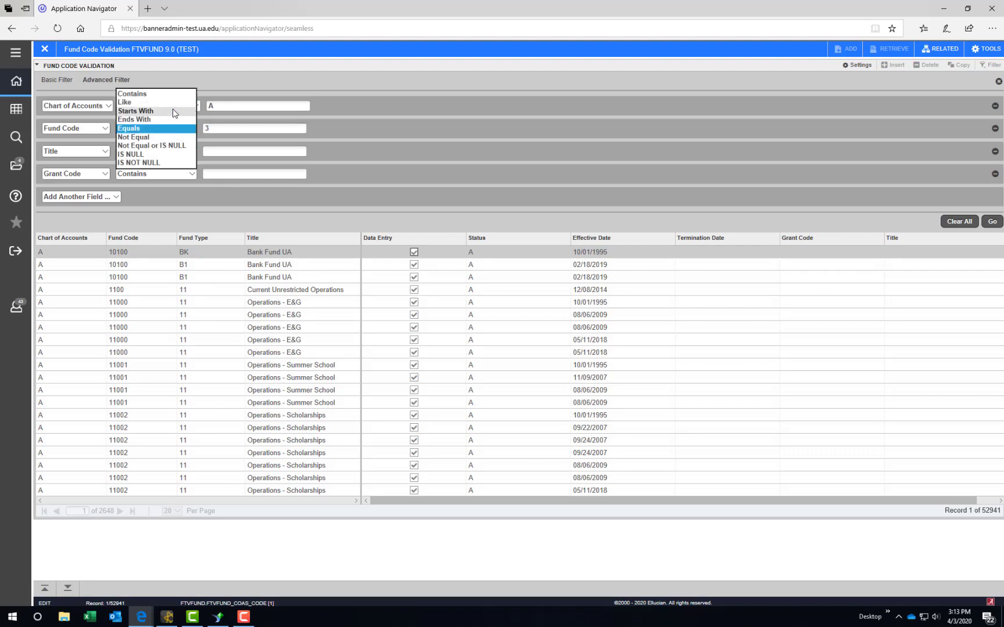
pyautogui.press('Return')
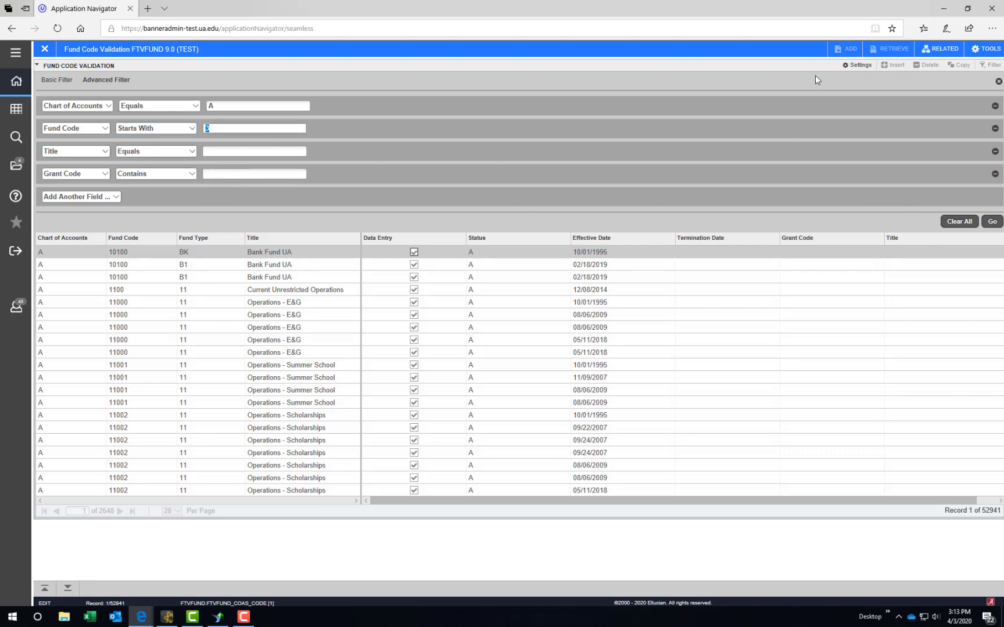
pyautogui.click(857, 65)
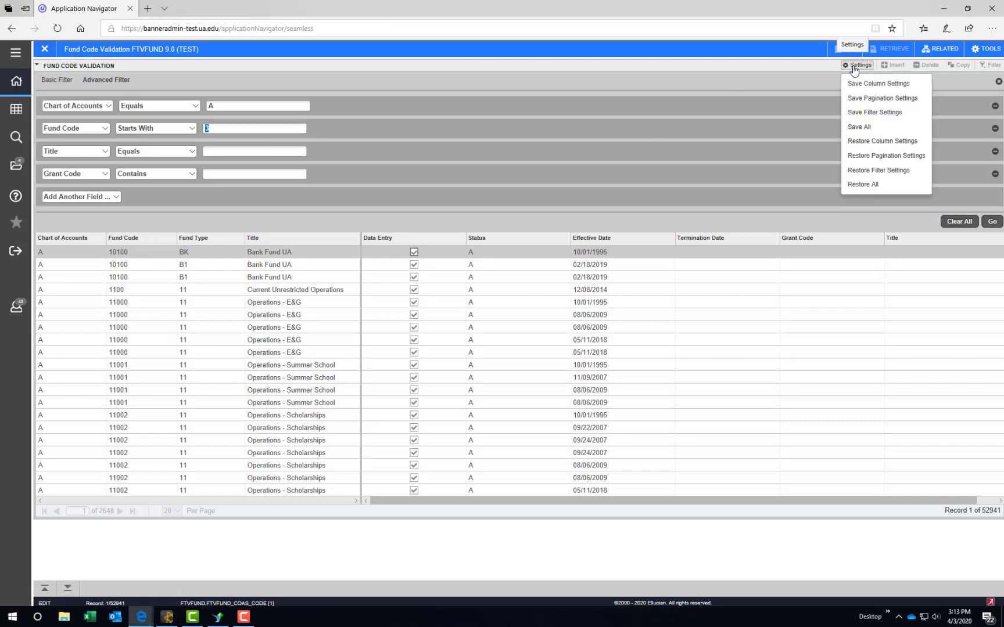
pyautogui.click(882, 112)
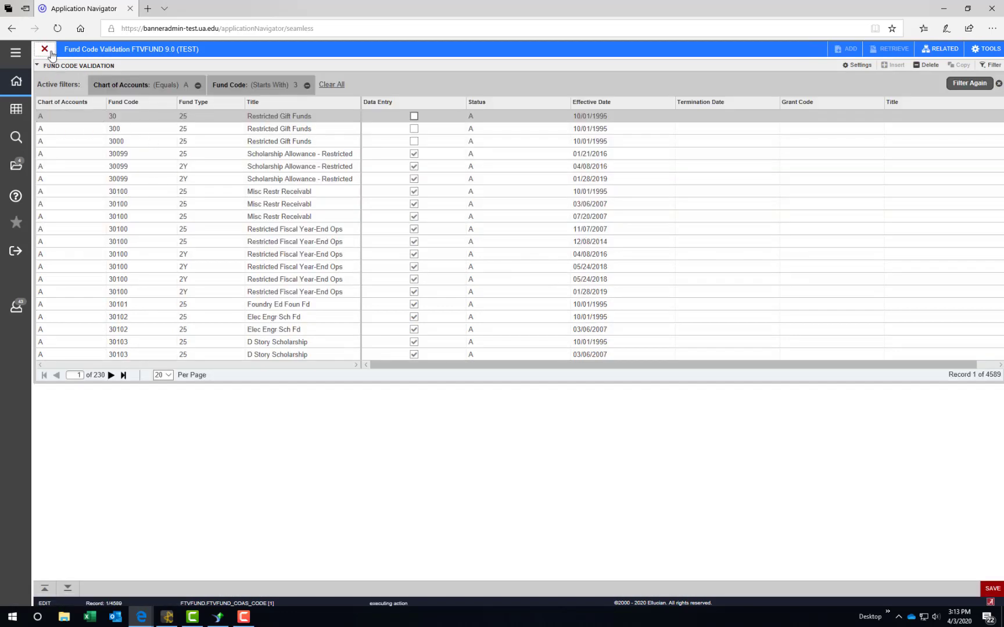
# Step: Close FTVFUND, then reopen it from the search and open its filter
pyautogui.click(44, 48)
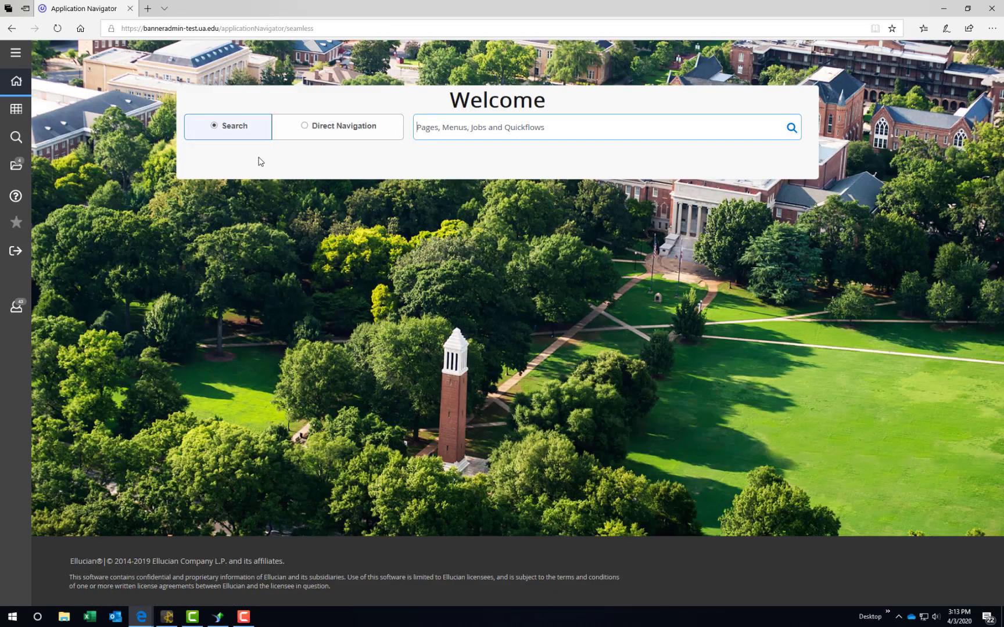
pyautogui.write('fg')
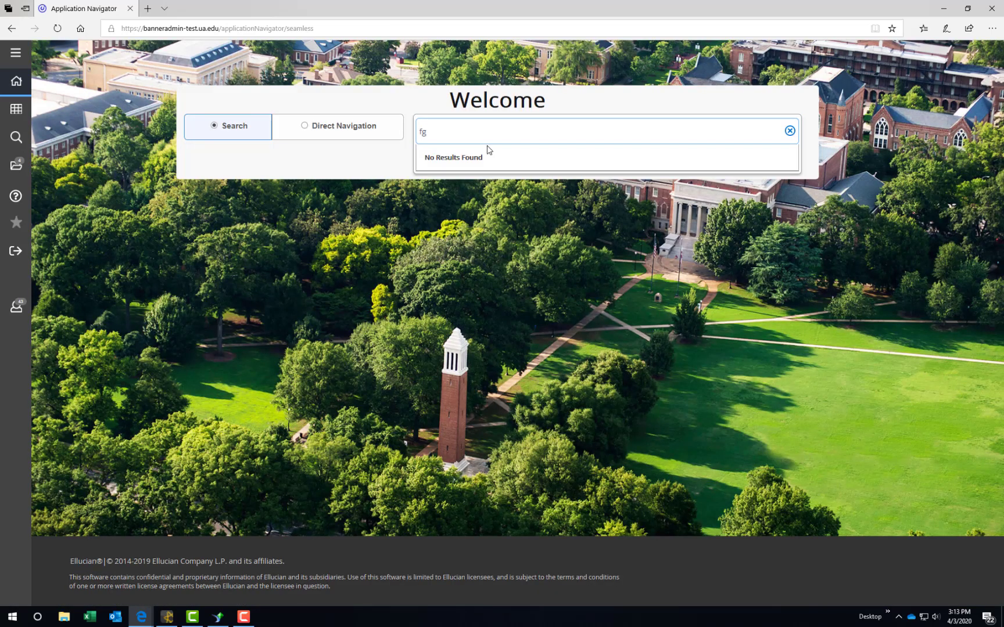
pyautogui.press('BackSpace')
pyautogui.write('tvb')
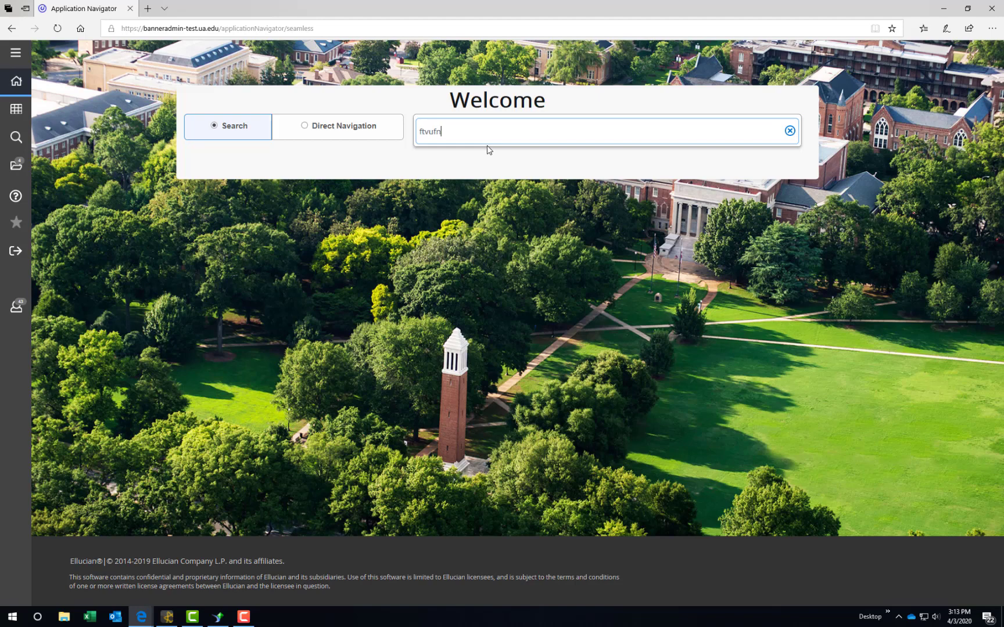
pyautogui.press('BackSpace')
pyautogui.write('acct')
pyautogui.press('Return')
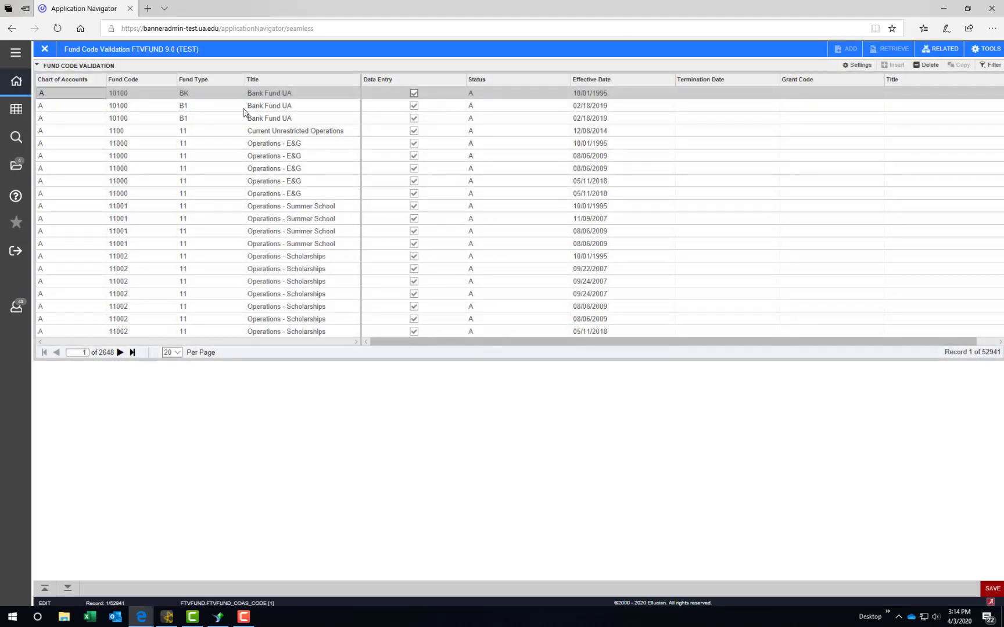
pyautogui.press('F7')
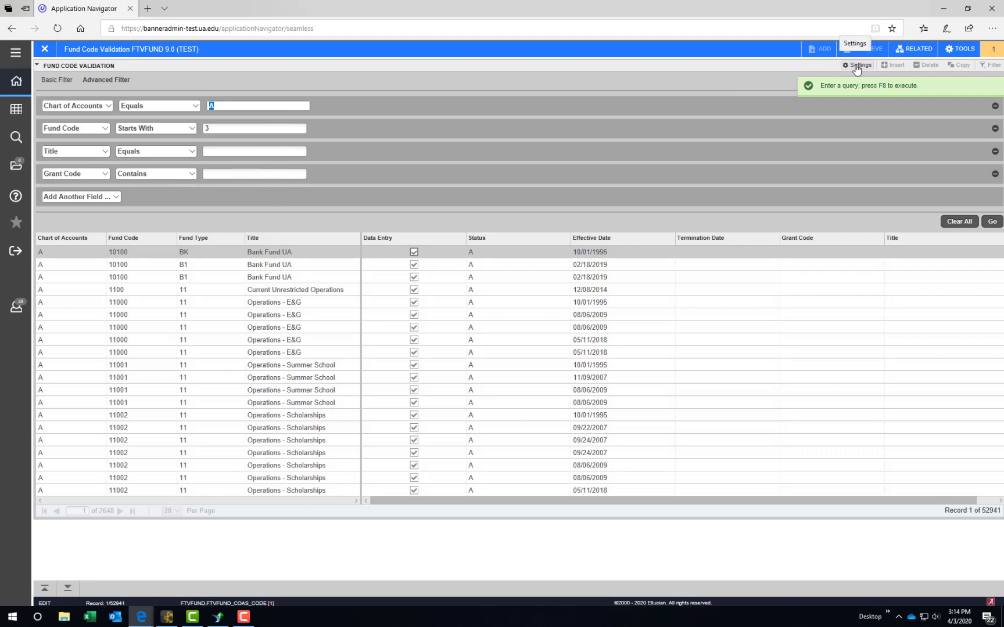
# Step: Restore the default filter settings, confirm with Yes, and close the page
pyautogui.click(856, 66)
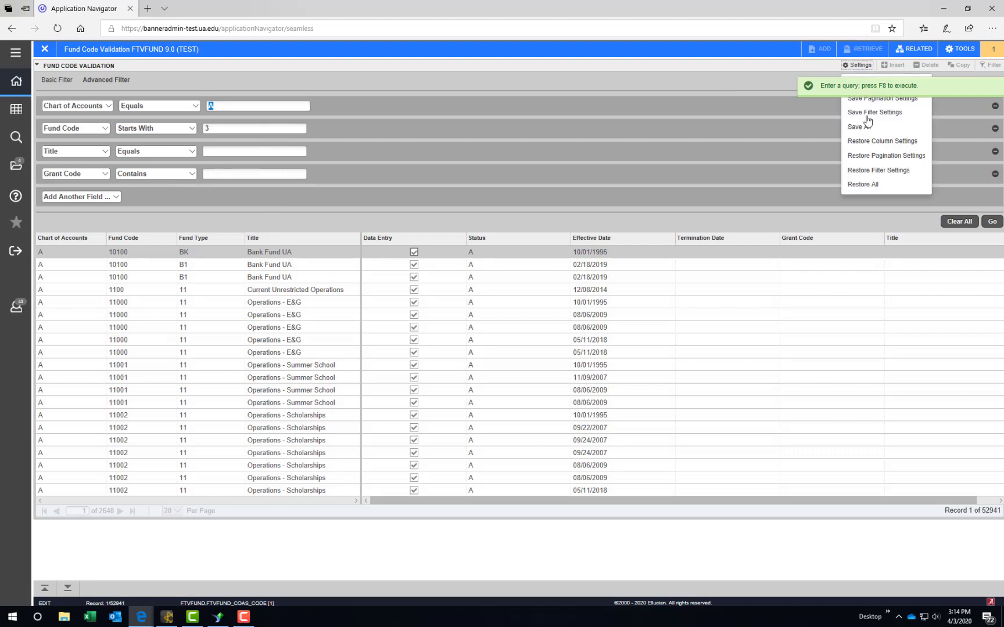
pyautogui.click(869, 171)
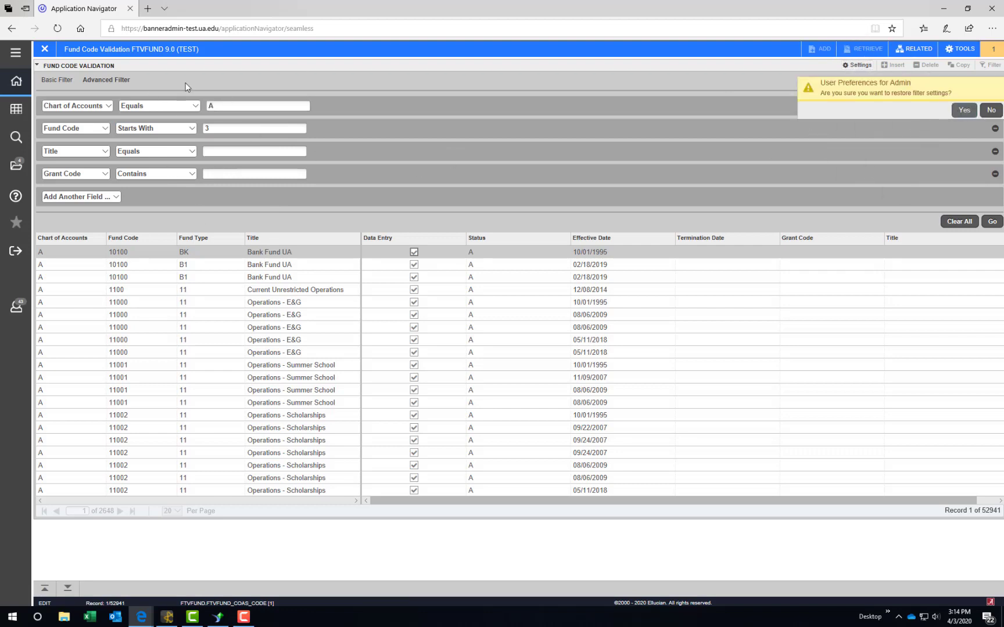
pyautogui.click(964, 110)
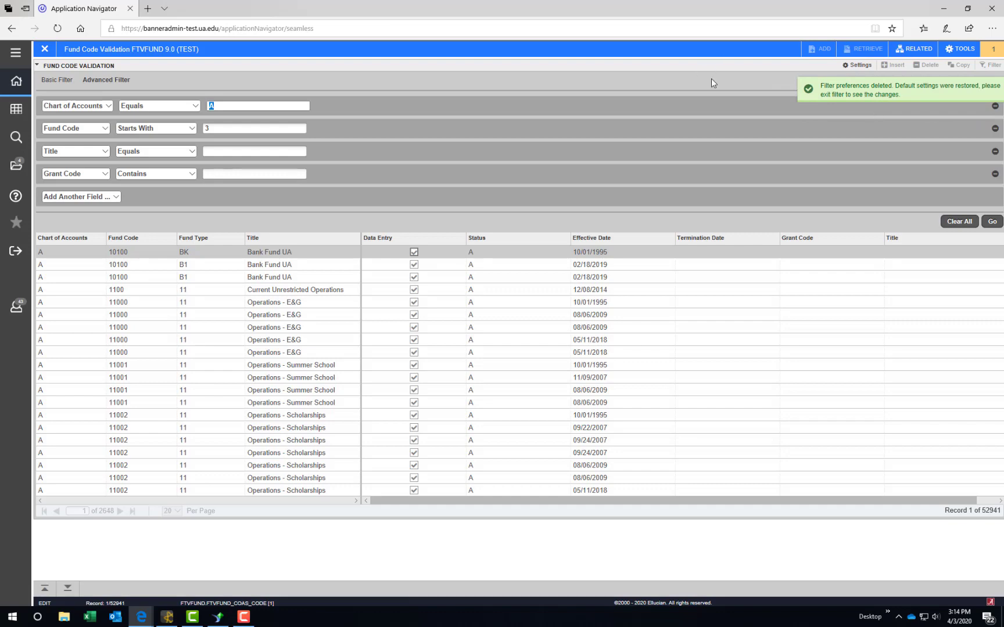
pyautogui.click(46, 51)
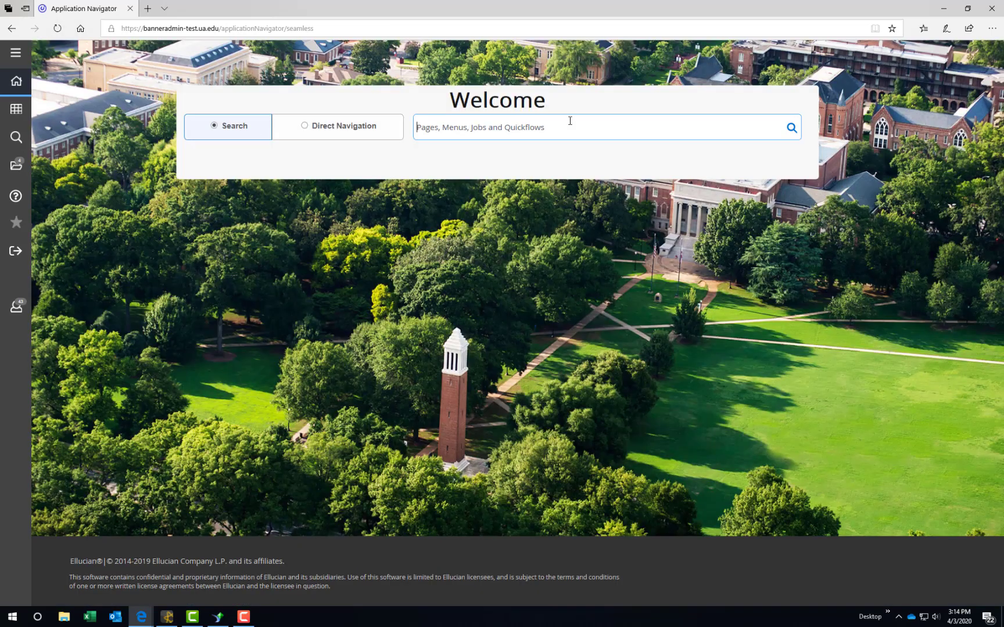
# Step: Open FGIBDST and run the budget status query with the prefilled keys
pyautogui.write('fgibdst')
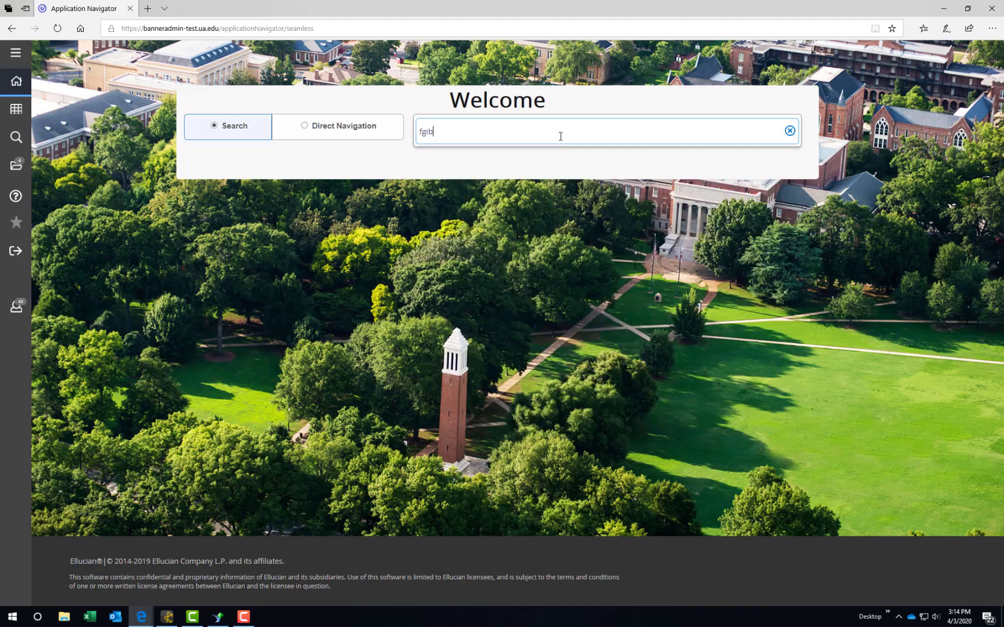
pyautogui.press('Return')
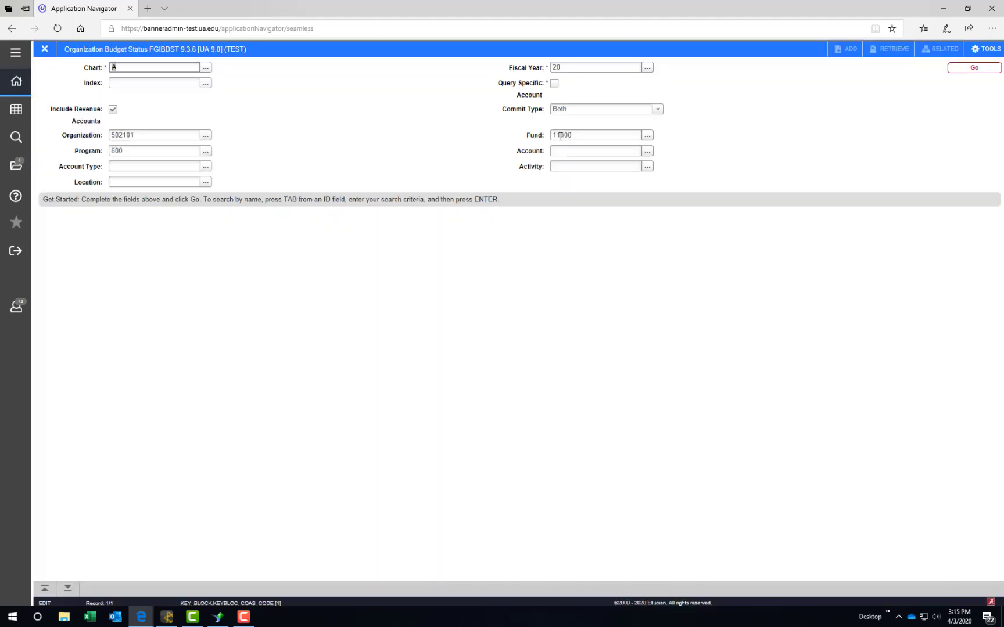
pyautogui.press('Tab')
pyautogui.hotkey('alt', 'pagedown')
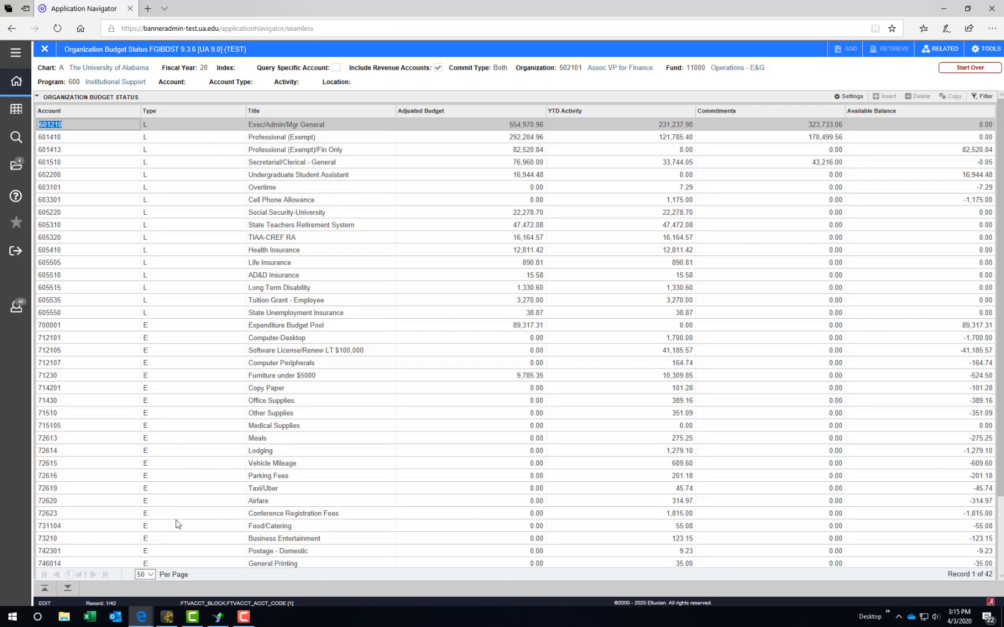
pyautogui.scroll(-3, 197, 488)
pyautogui.scroll(3, 196, 487)
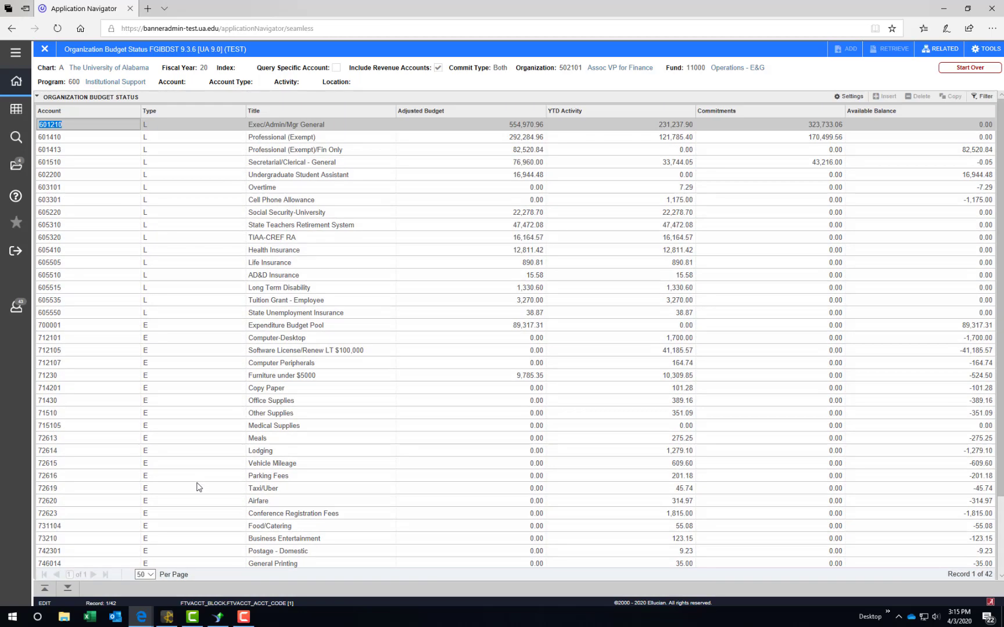
# Step: Show 30 rows per page, save the pagination settings, and close the form
pyautogui.click(153, 575)
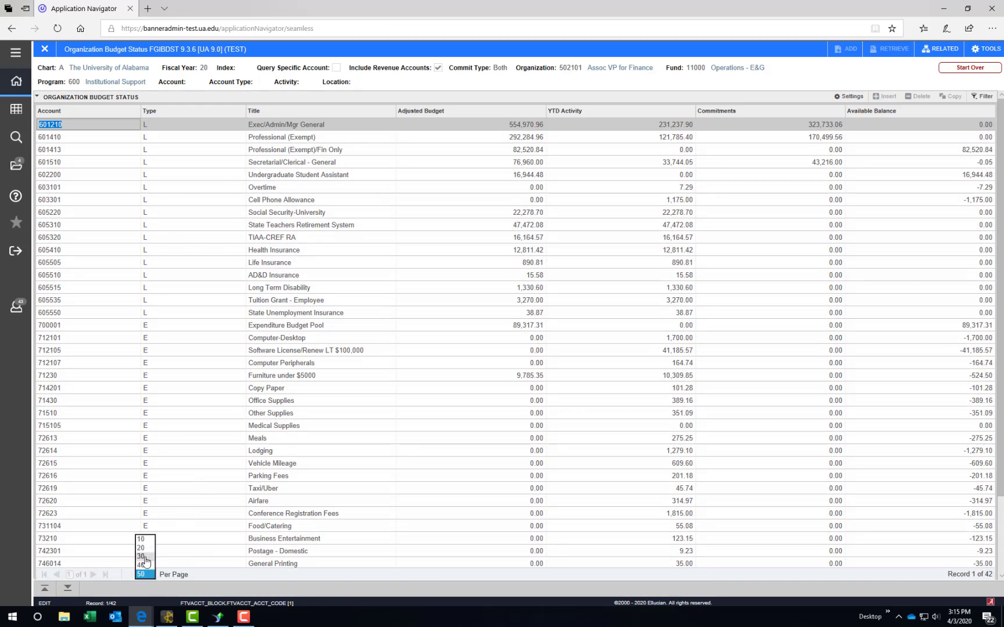
pyautogui.click(142, 556)
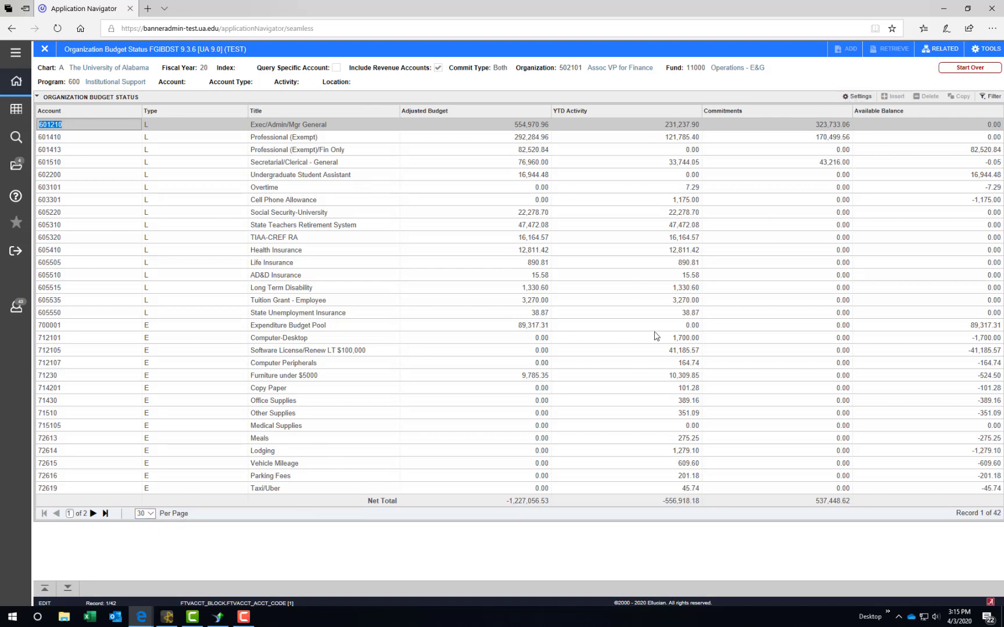
pyautogui.click(858, 96)
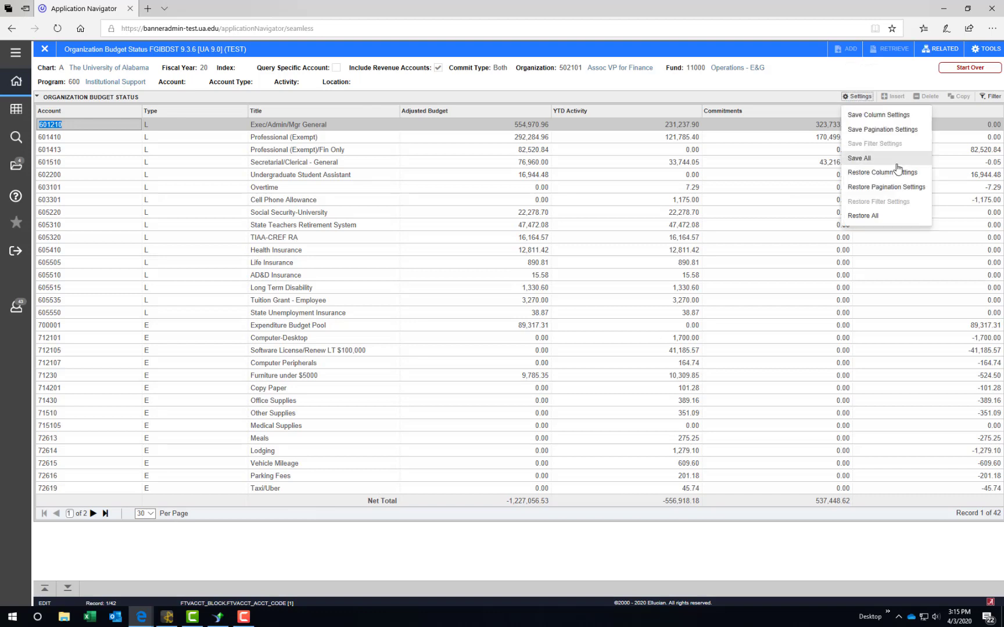
pyautogui.click(885, 129)
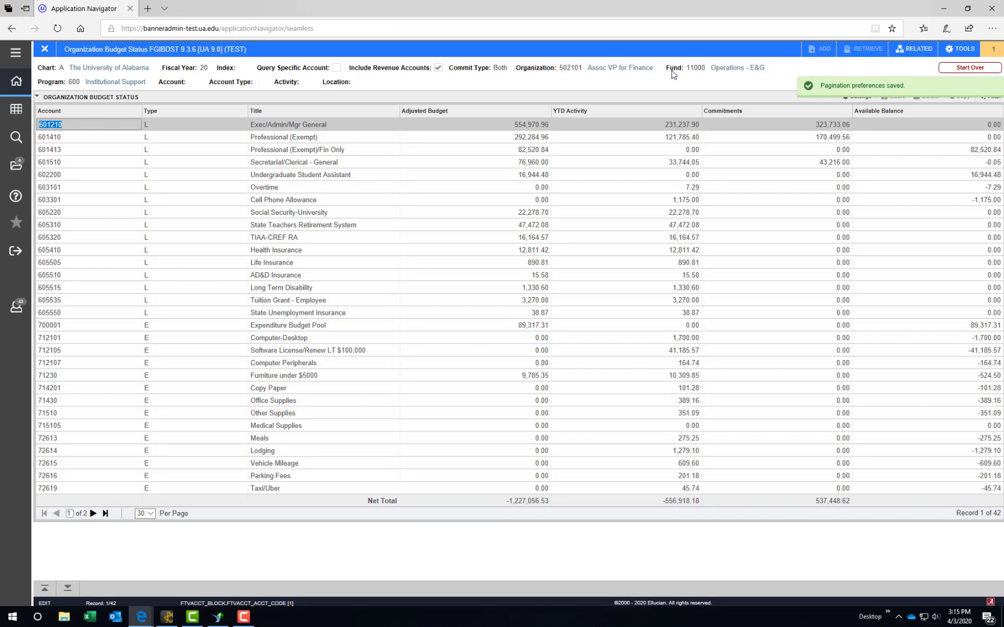
pyautogui.click(46, 50)
# Step: Reopen FGIBDST and choose Restore Pagination Settings from the Settings menu
pyautogui.write('fgibdst')
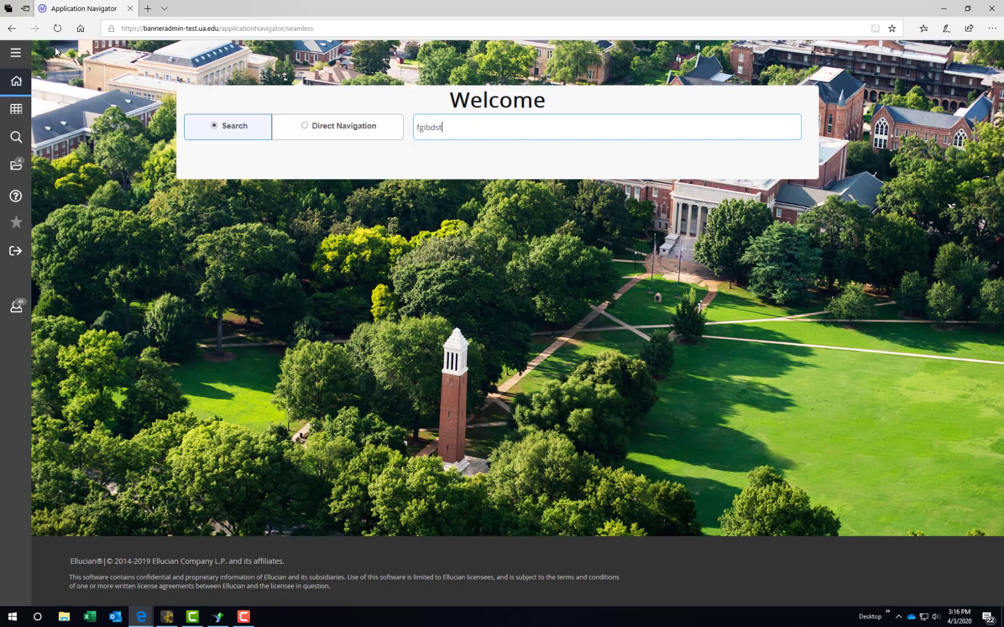
pyautogui.press('Return')
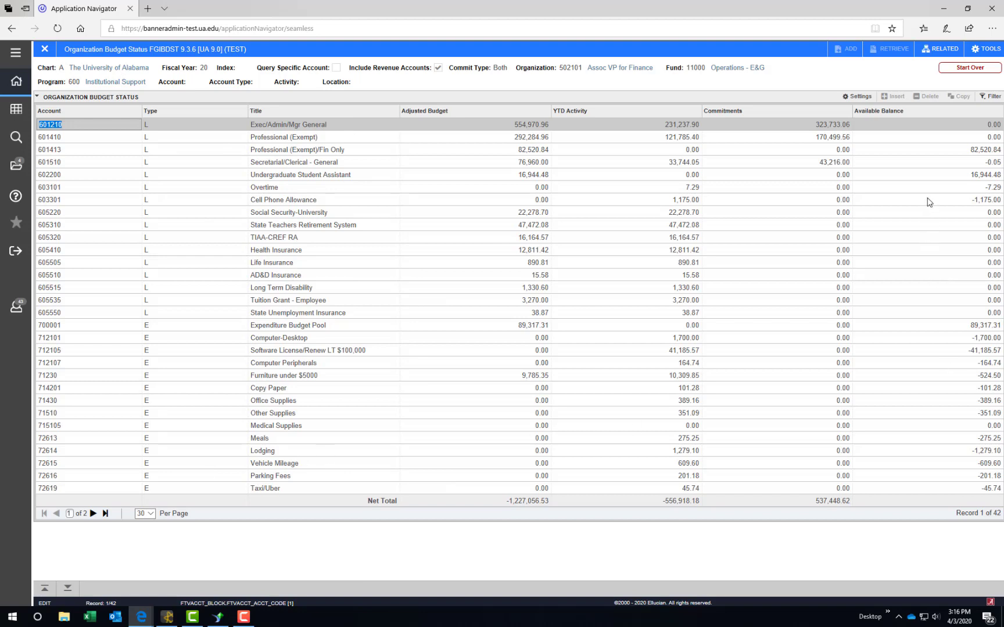
pyautogui.click(858, 96)
pyautogui.click(880, 187)
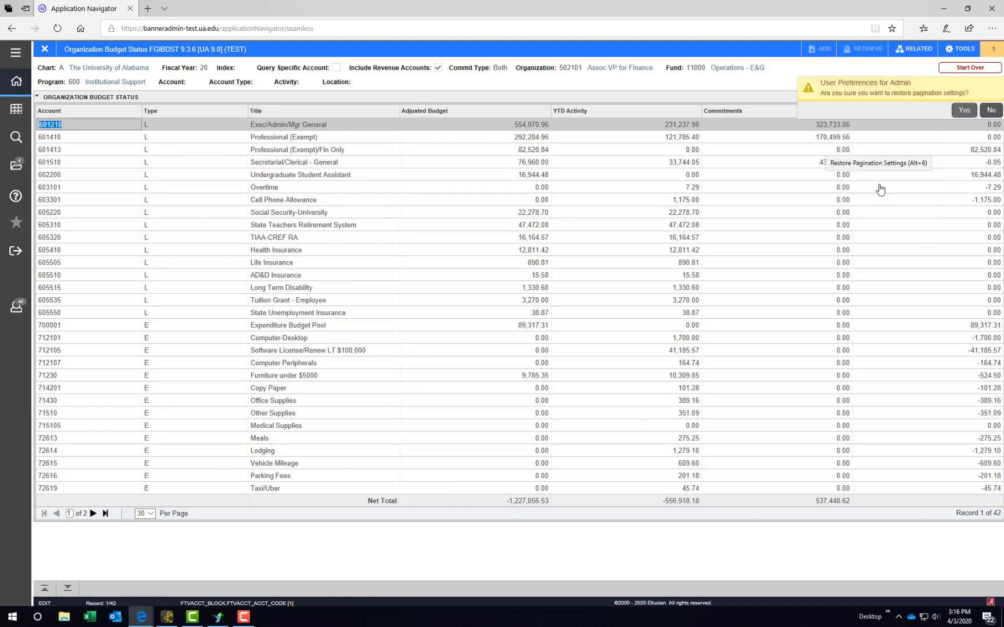